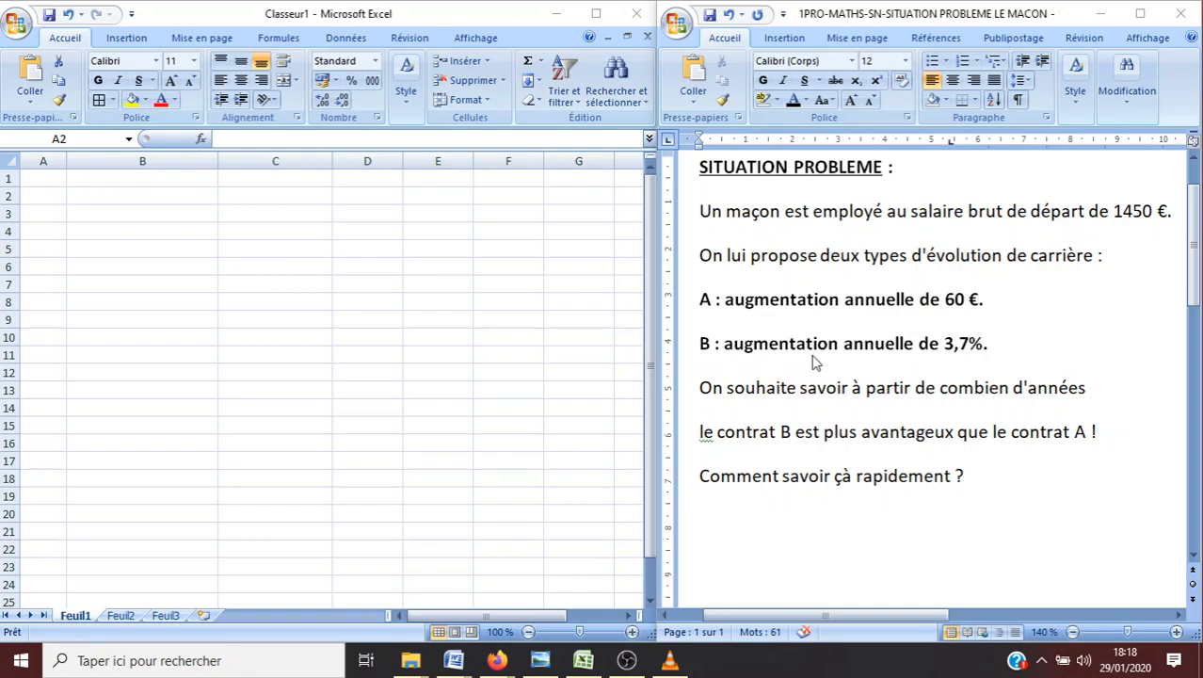
Step: Make the last three lines of the Word problem statement bold, from "On souhaite savoir" to "Comment savoir çà rapidement ?"
left_click(702, 390)
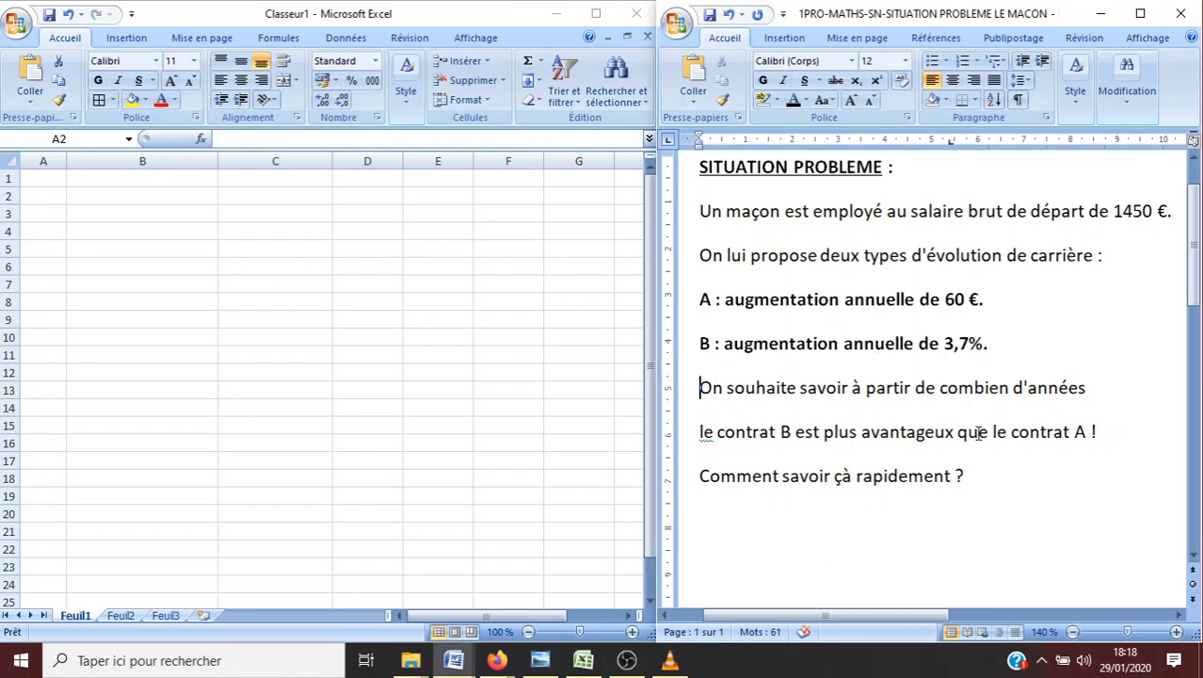
left_click_drag(965, 475, 697, 403)
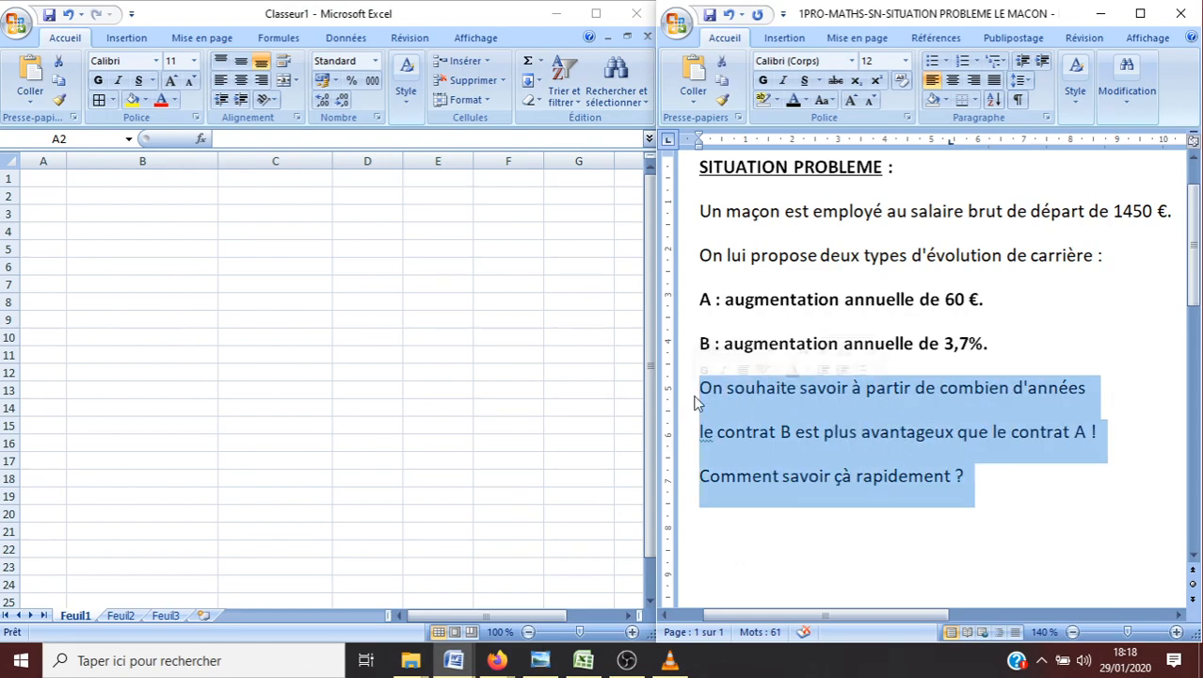
left_click(763, 81)
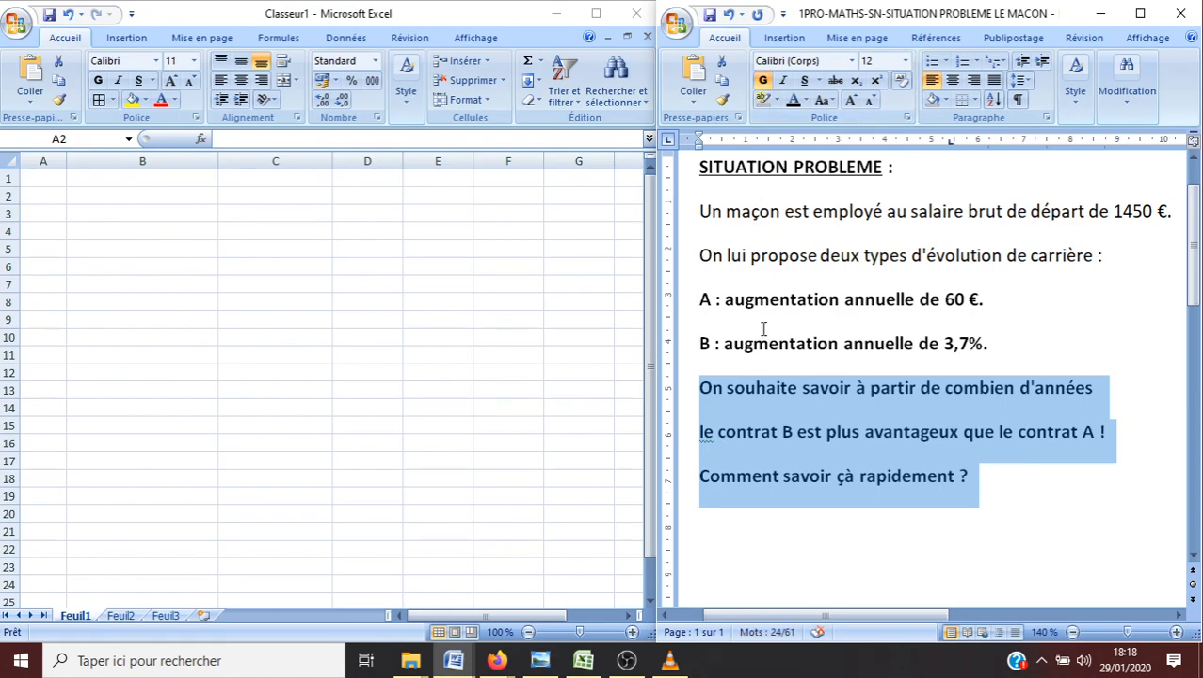
left_click(994, 475)
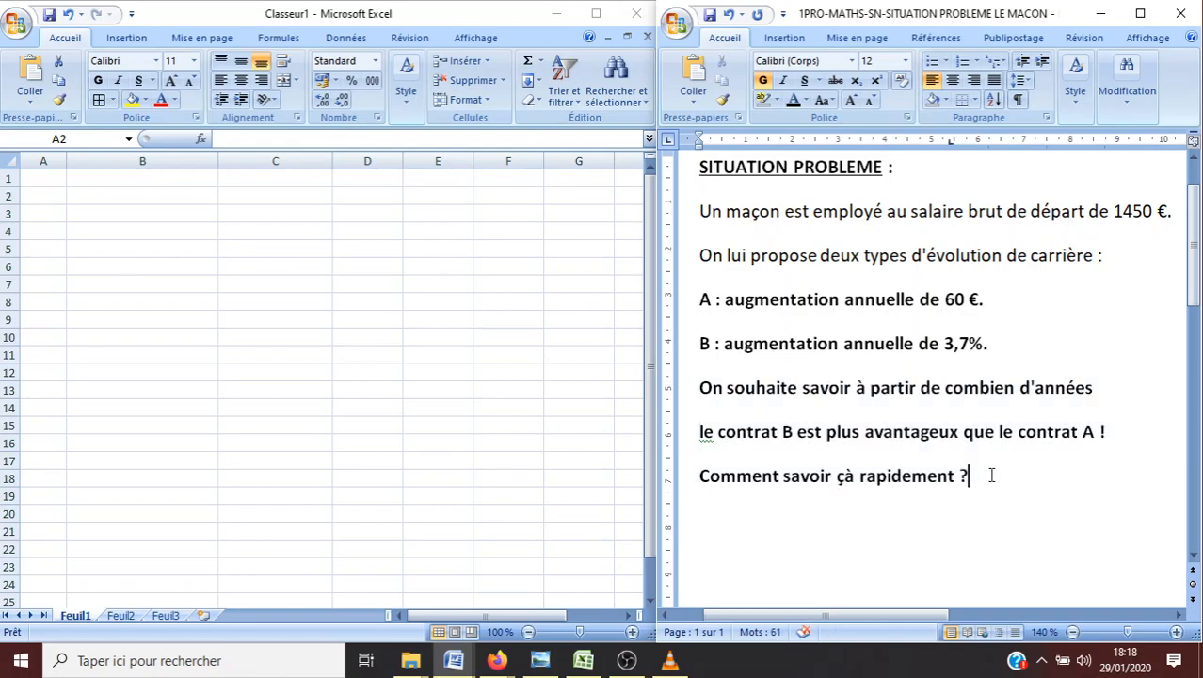
Step: Switch to the Excel workbook and widen column C slightly
left_click(83, 180)
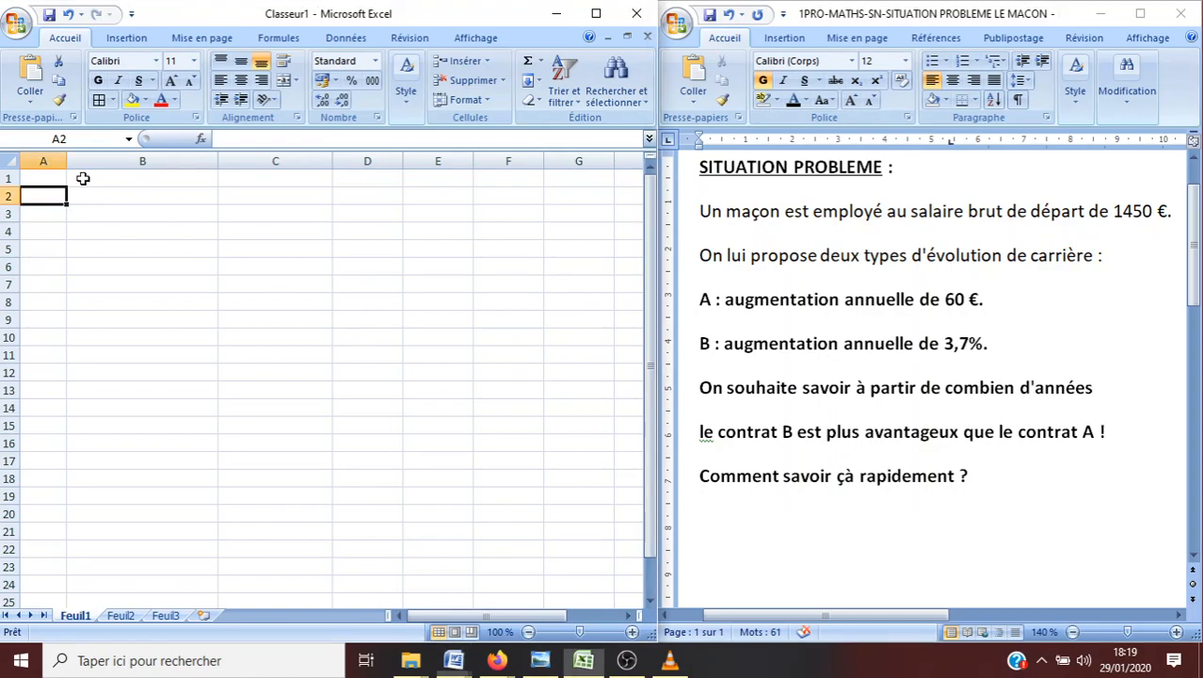
left_click(83, 179)
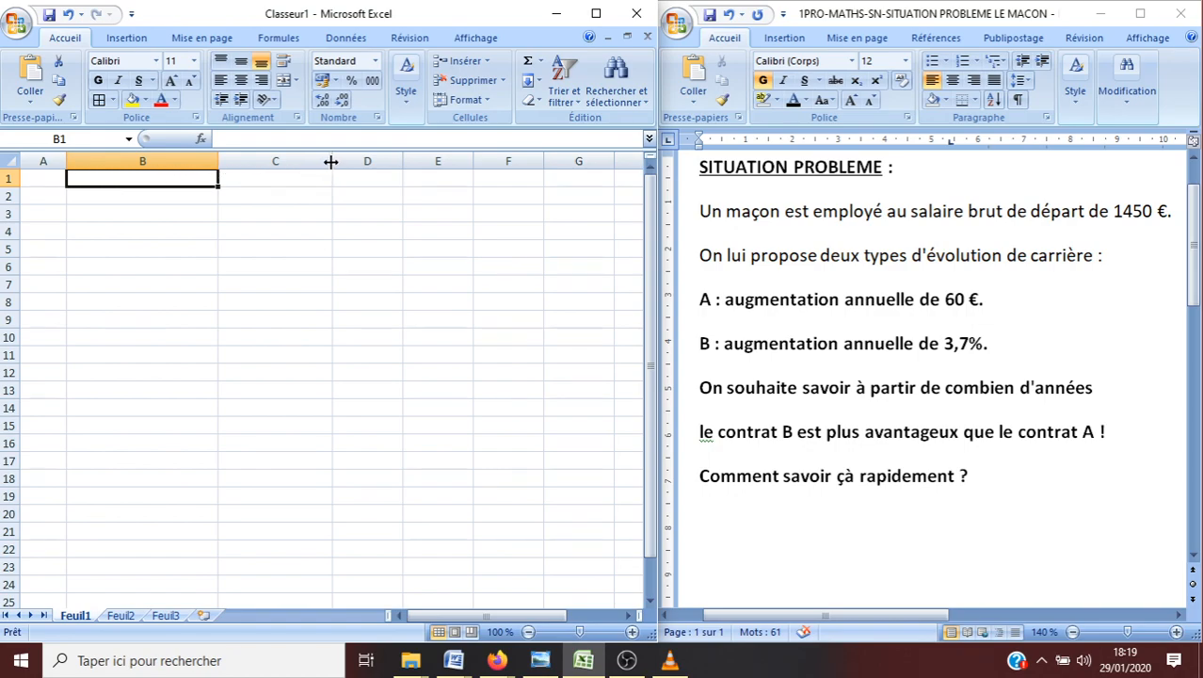
left_click_drag(333, 161, 357, 161)
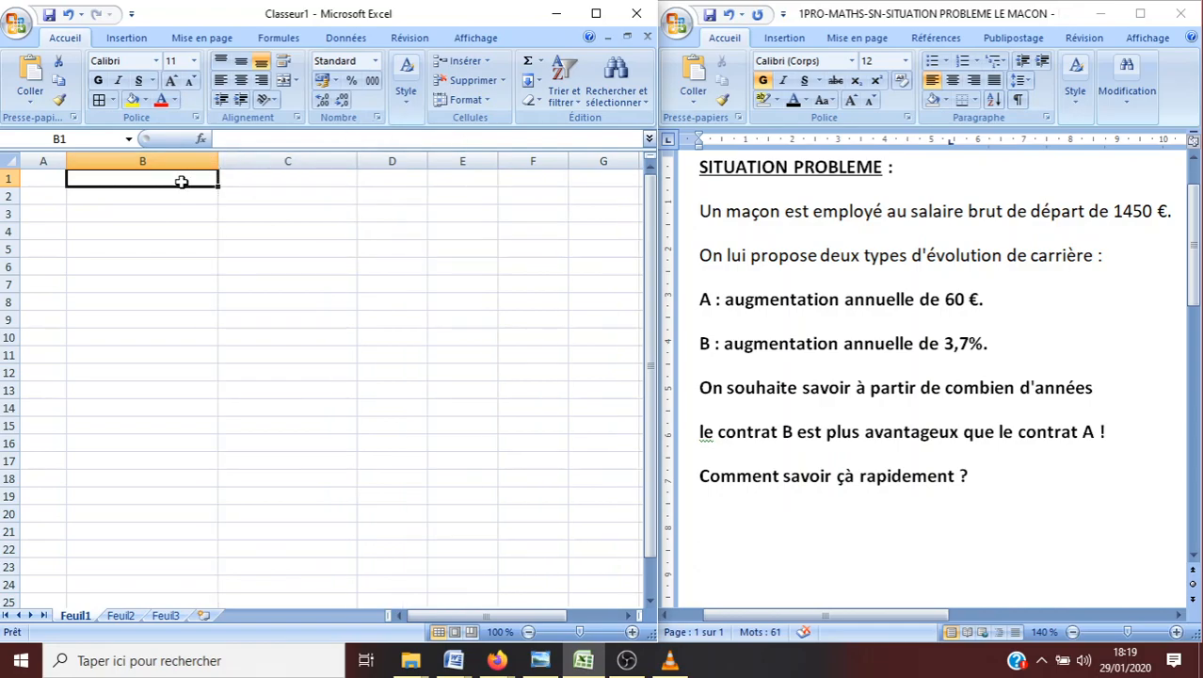
Step: Enter the headers Années, Contrat A and Contrat B in cells A1, B1 and C1
left_click(54, 177)
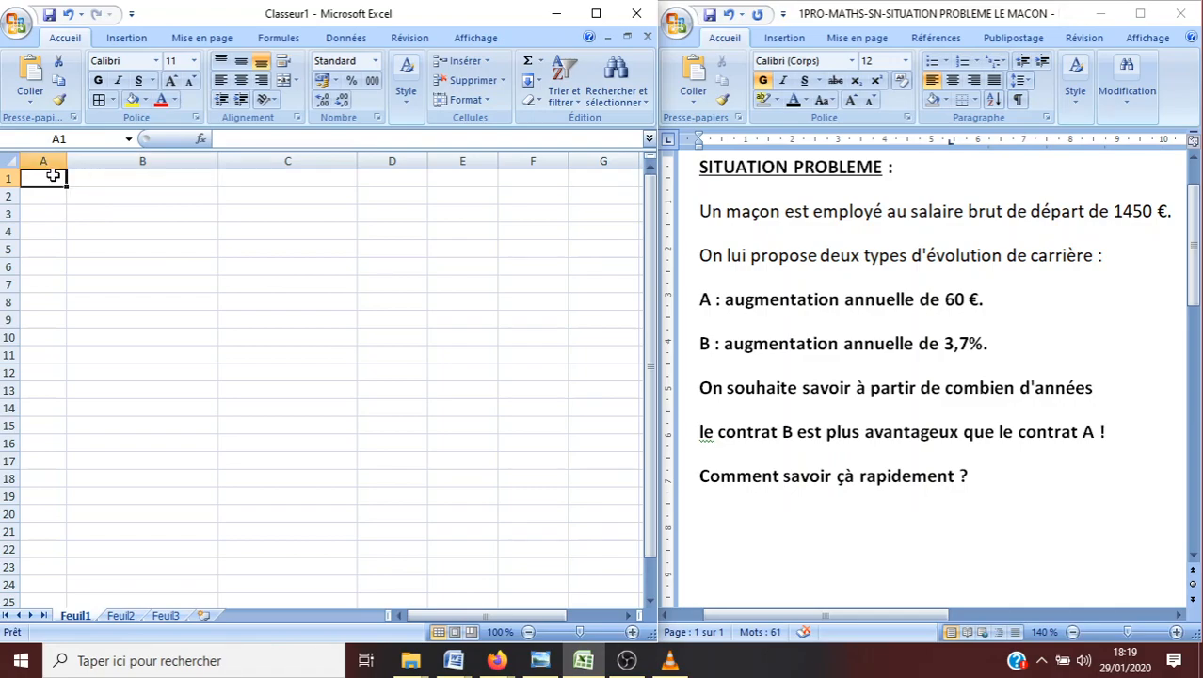
type("Années")
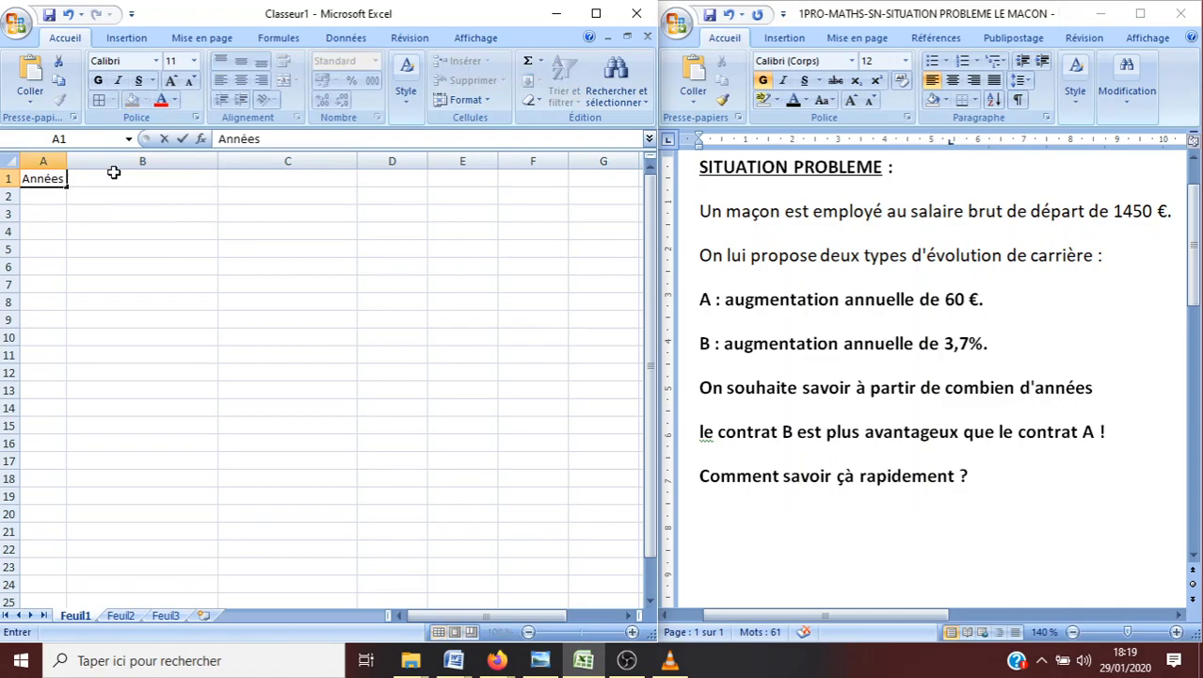
left_click(113, 177)
type("Contrat A")
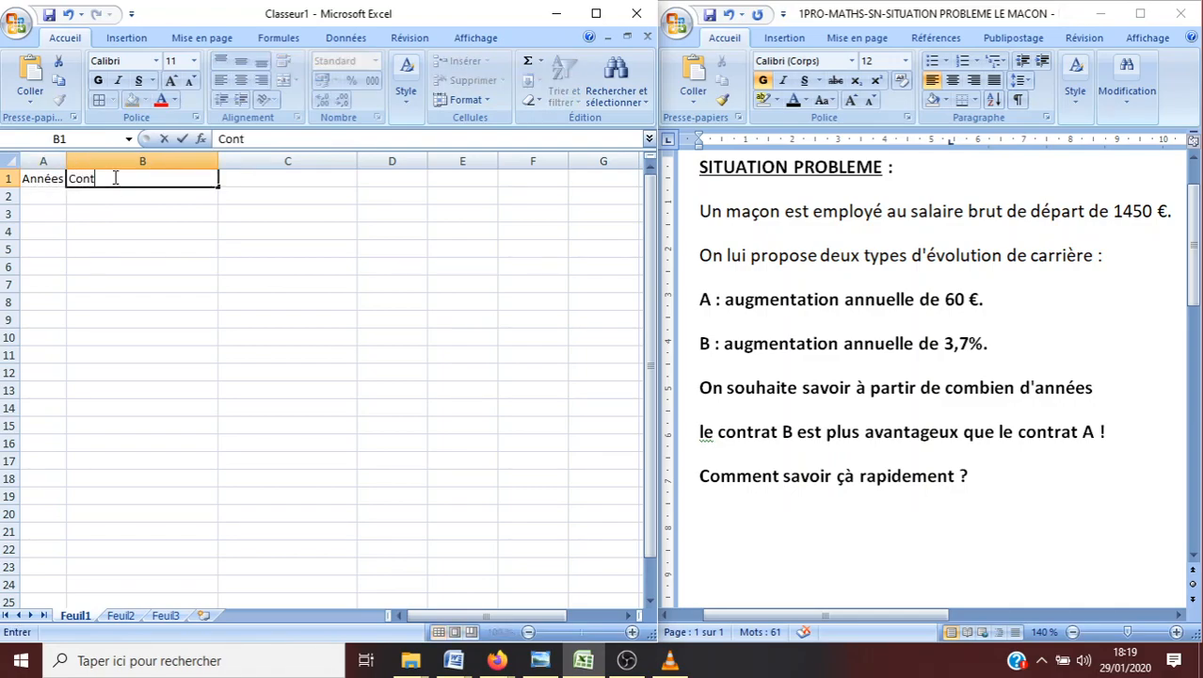
left_click(248, 183)
type("Contratn")
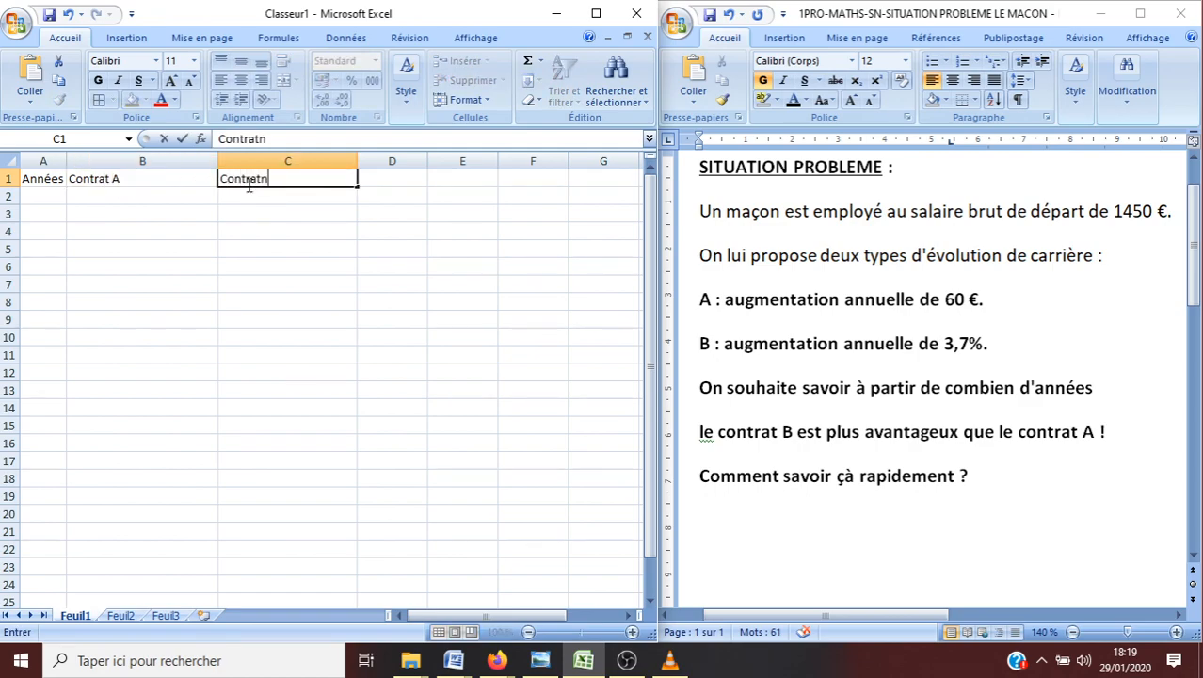
key("BackSpace")
type("B")
left_click(153, 194)
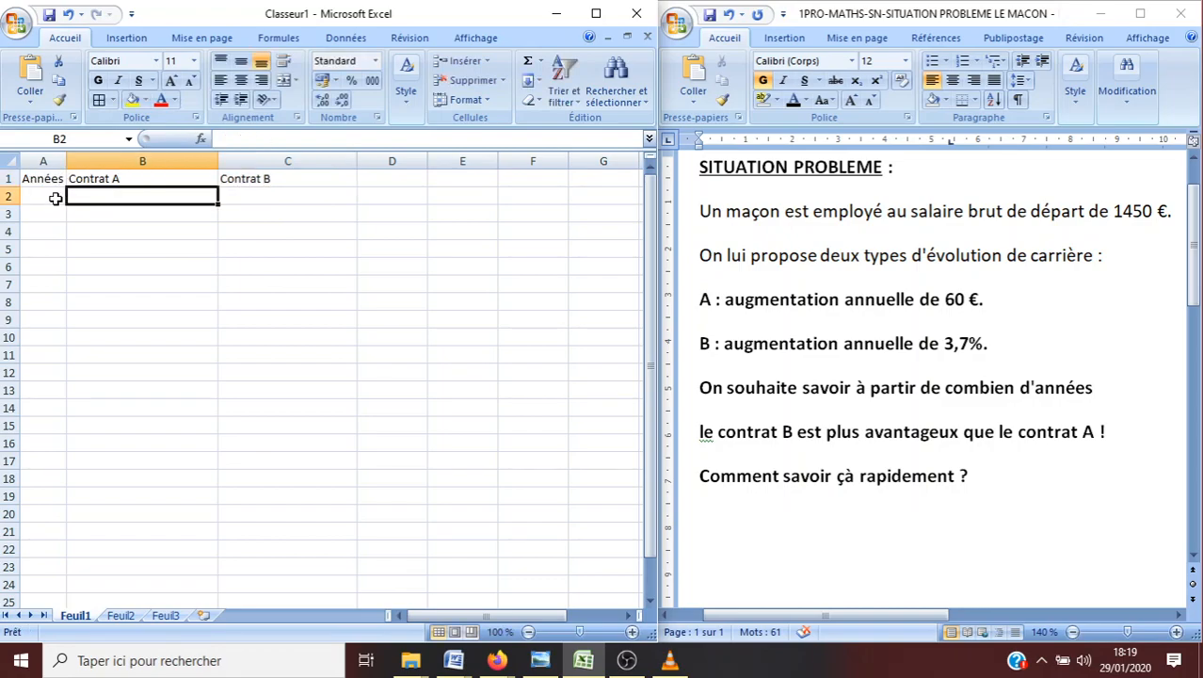
Step: Number the years from 1 to 19 in cells A2 to A20 by entering 1 and 2 and extending the series
left_click(55, 196)
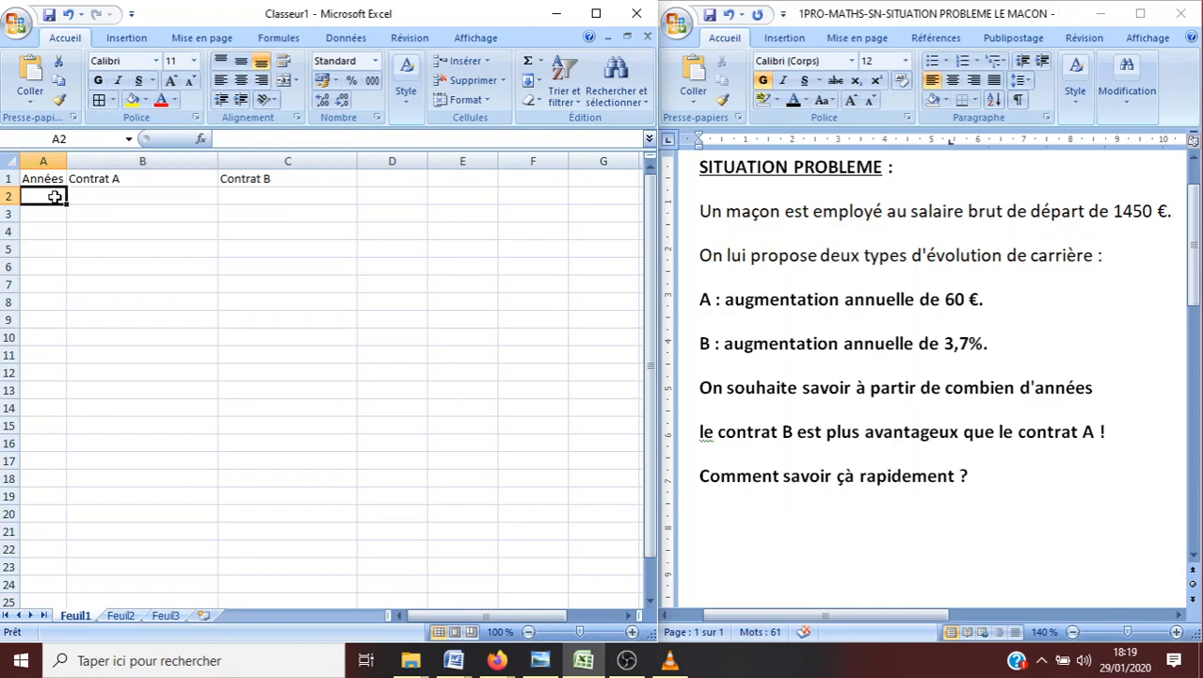
type("1")
key("Return")
type("2")
key("Return")
left_click_drag(55, 196, 57, 211)
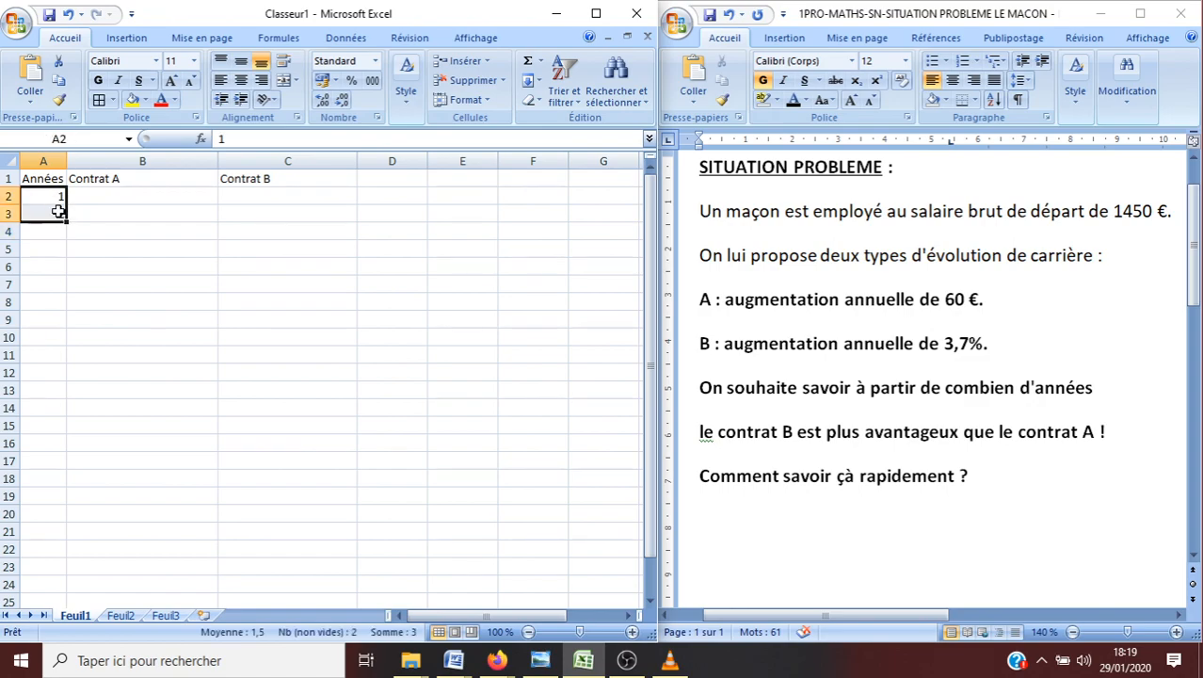
left_click_drag(68, 222, 61, 515)
Step: Enter 1450 as the year 1 salary under both contracts and centre the contents of A1:C20
left_click(141, 179)
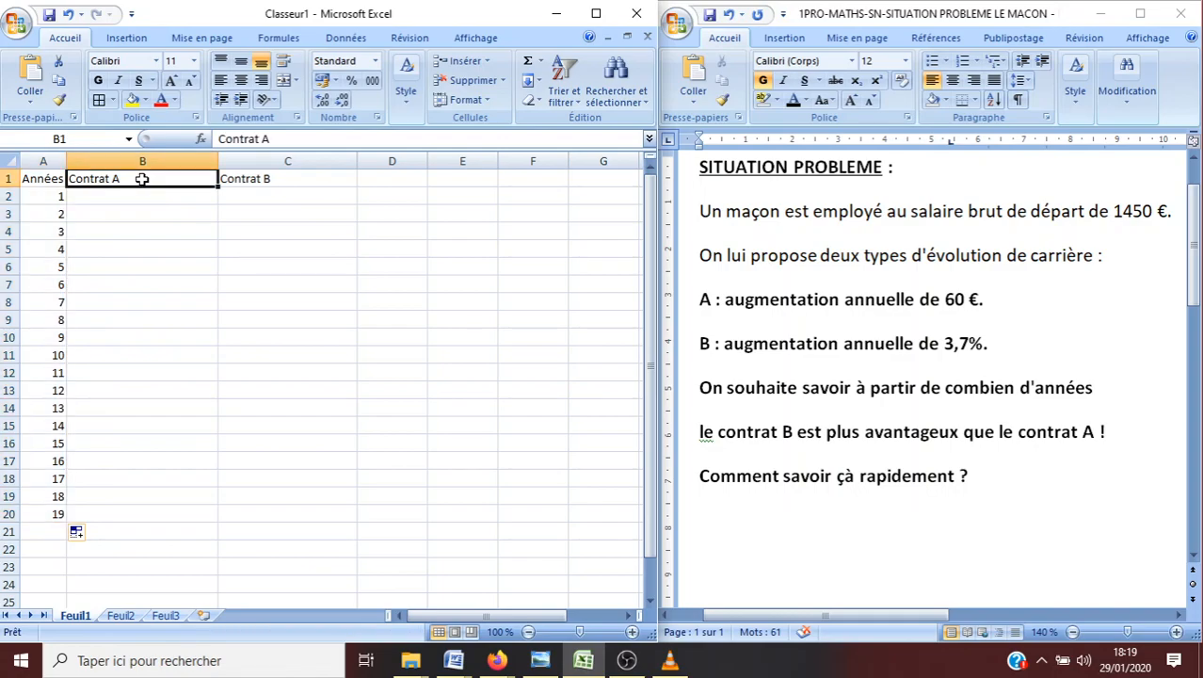
left_click(240, 81)
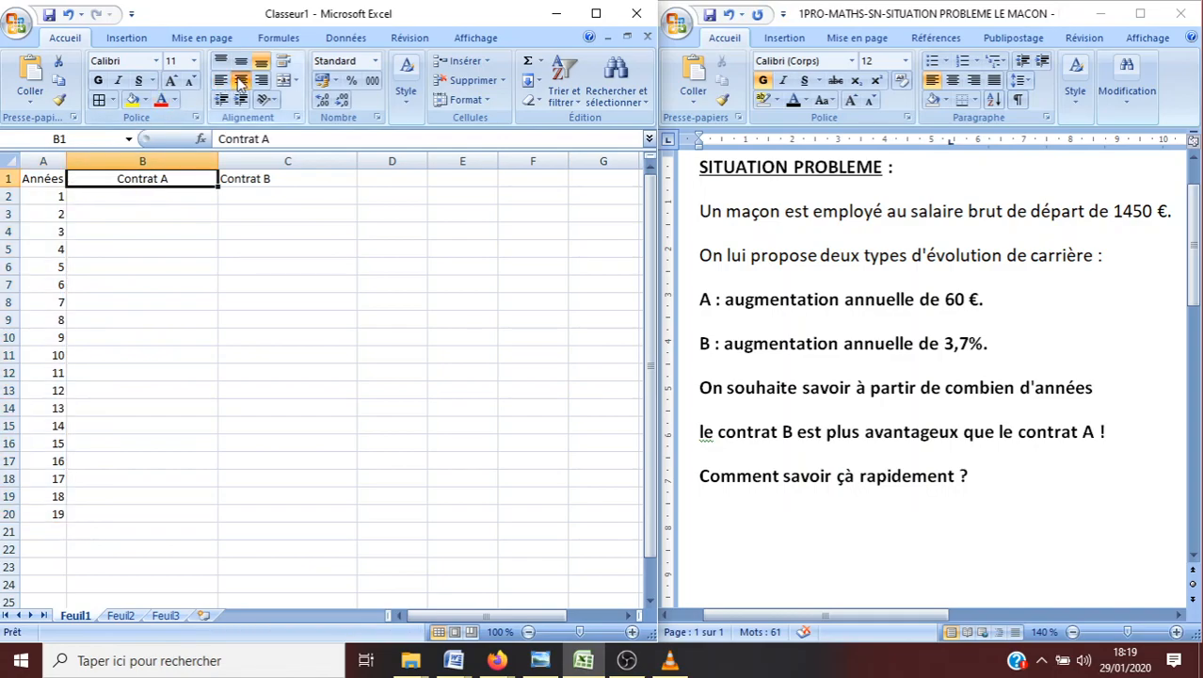
left_click(168, 193)
type("1")
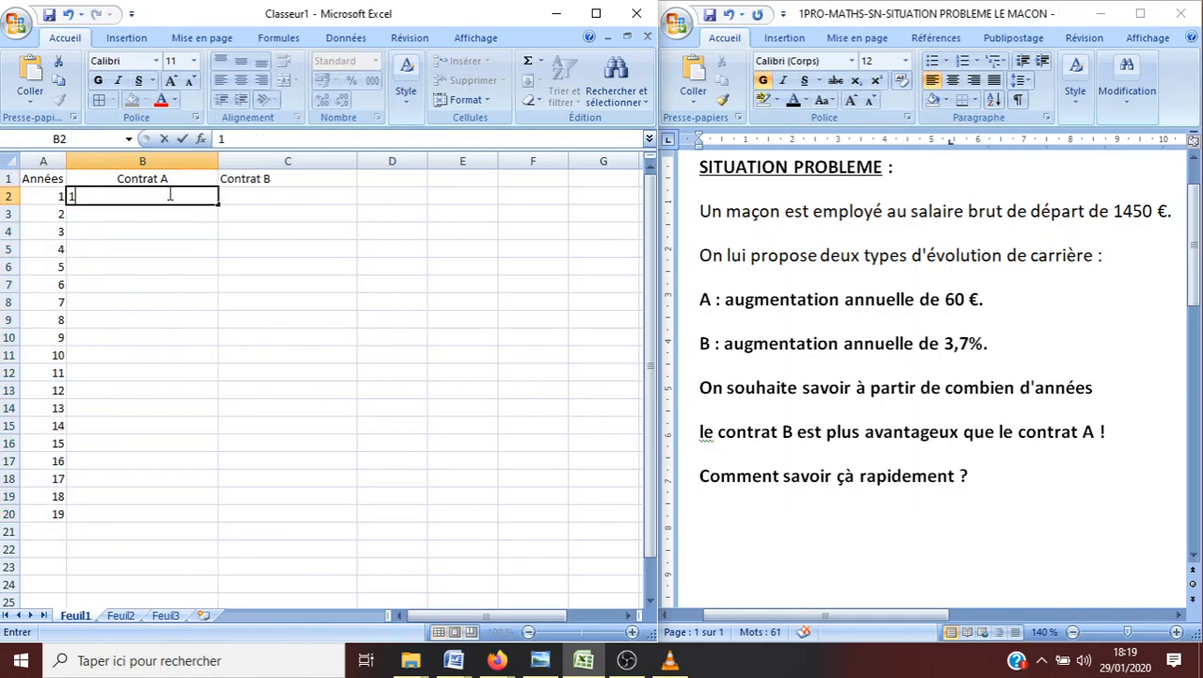
type("450")
left_click(239, 199)
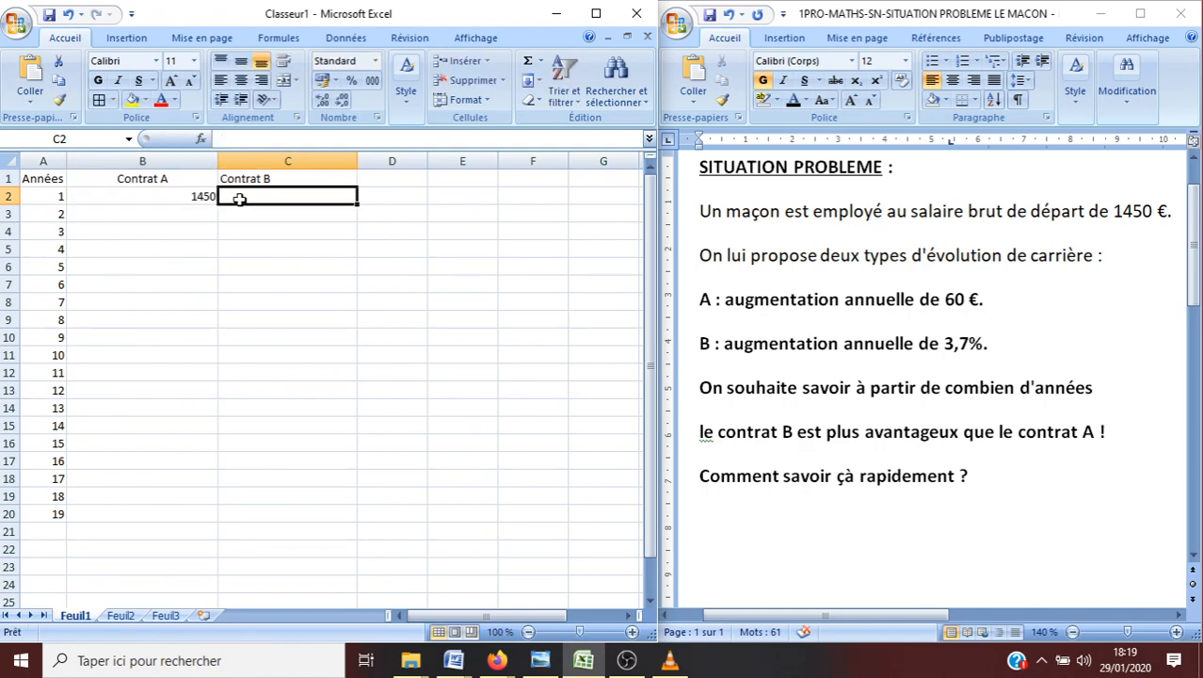
type("1450")
key("Return")
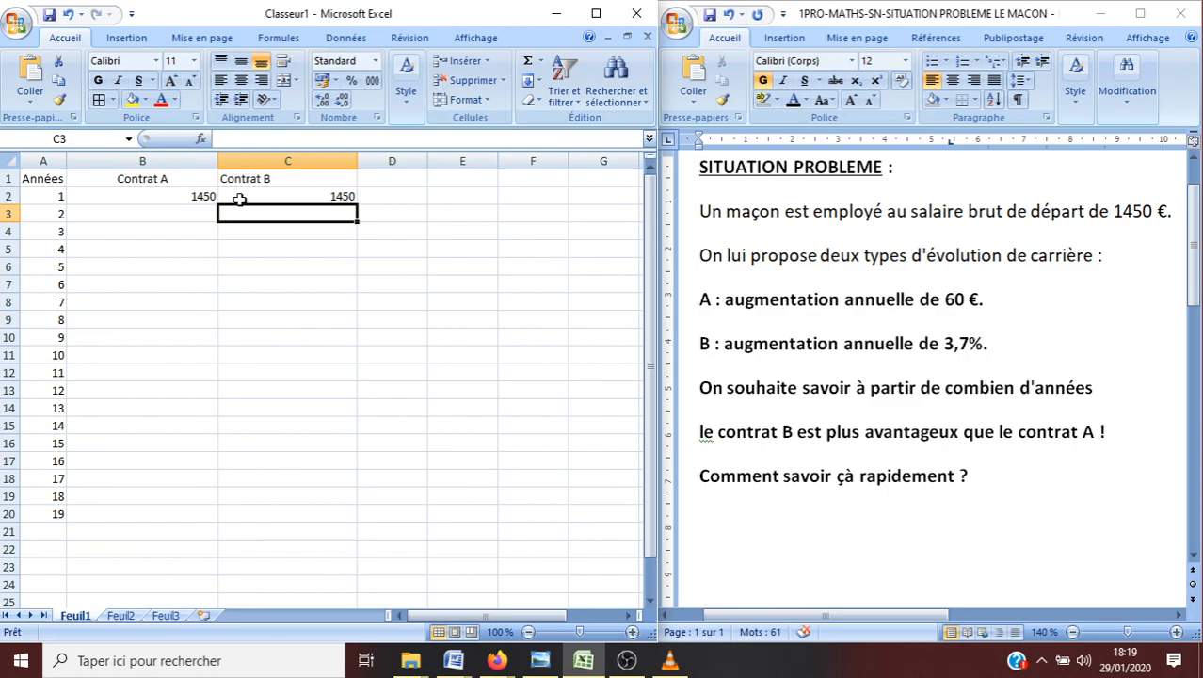
left_click_drag(54, 179, 278, 513)
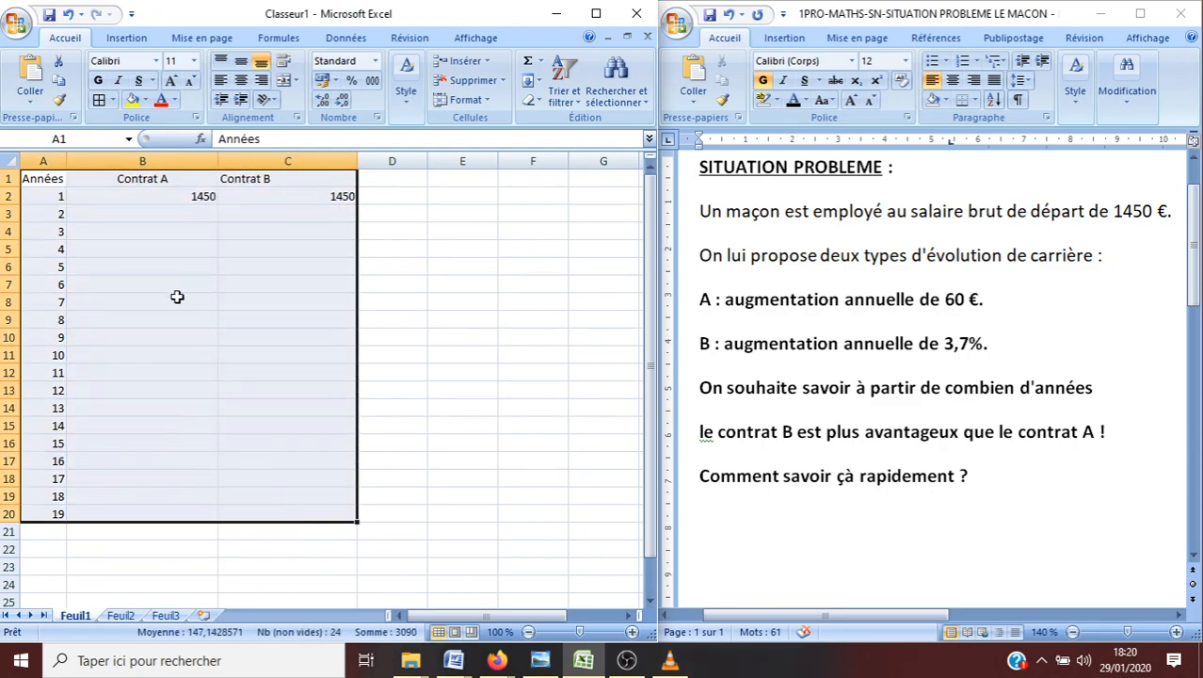
left_click(242, 82)
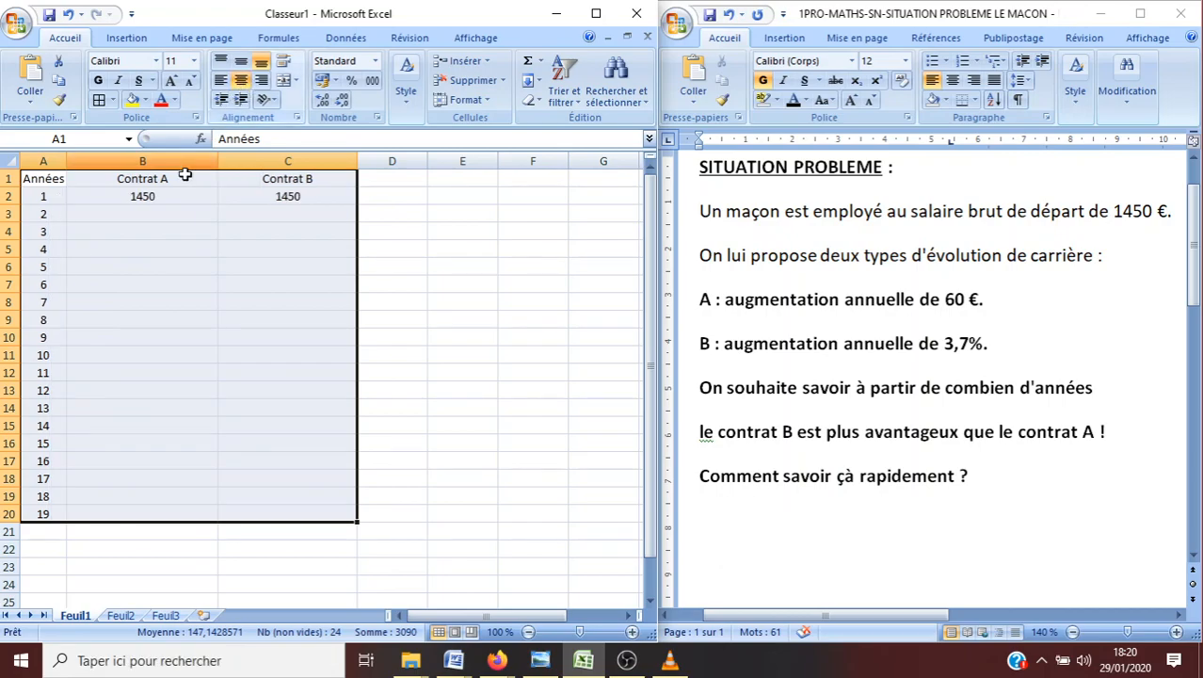
Step: Enter the formula =B2+60 in B3 and copy it down the Contrat A column to B20
left_click(171, 214)
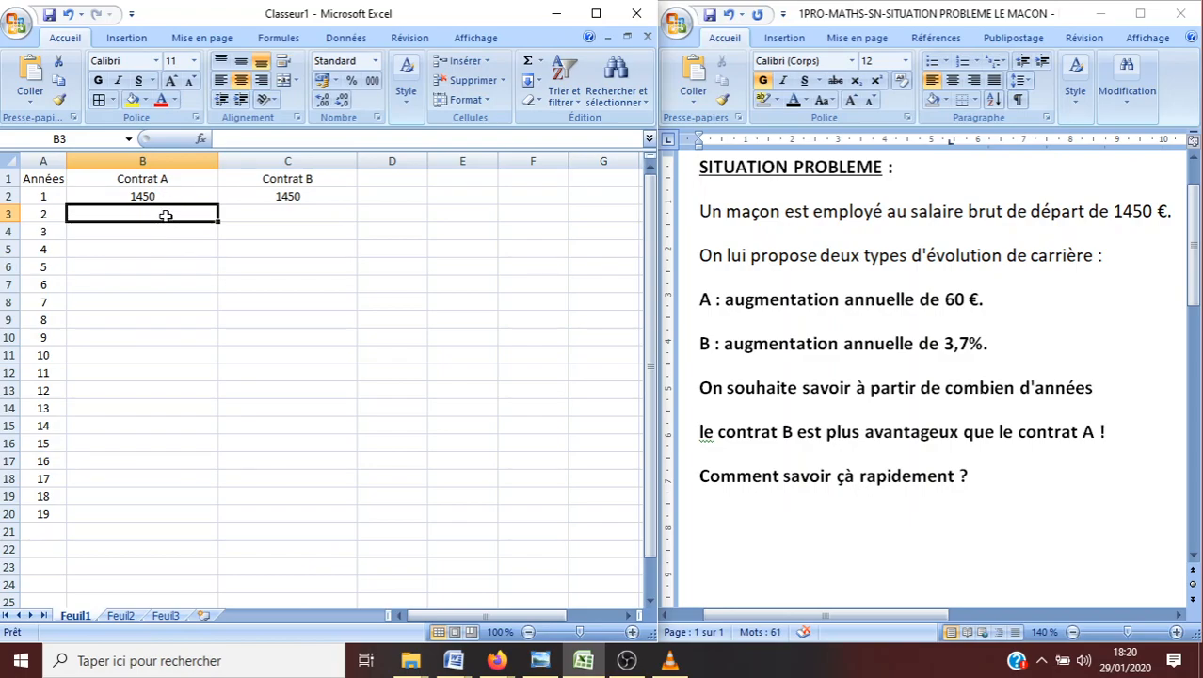
type("=")
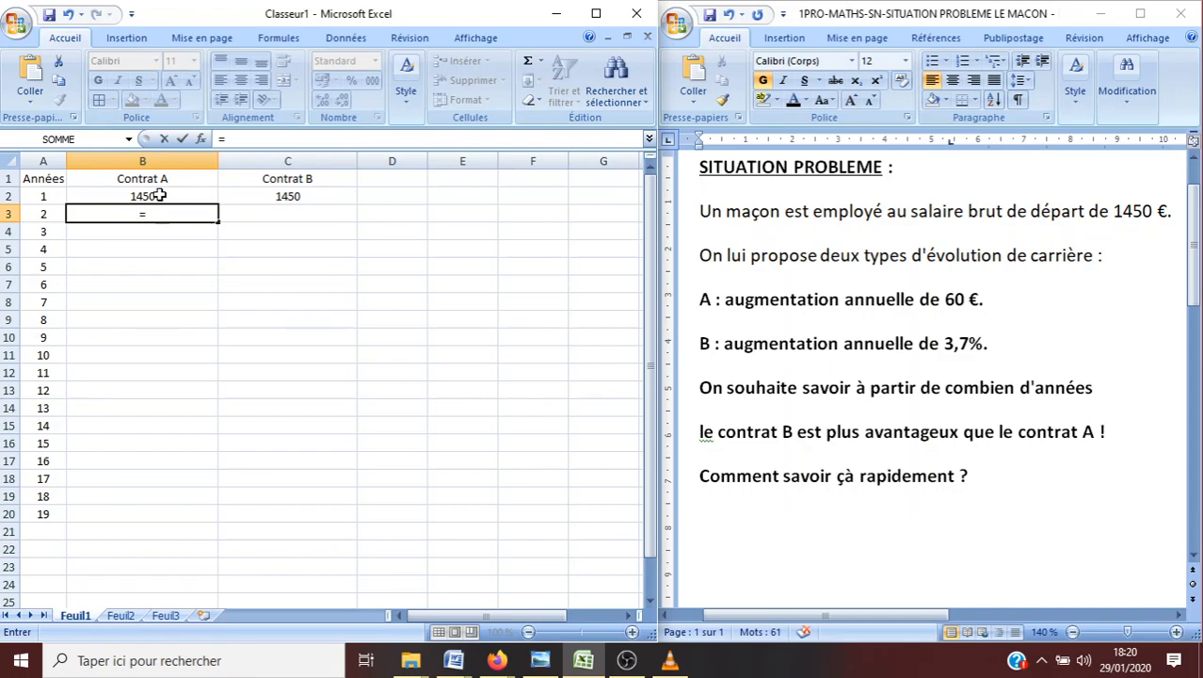
left_click(160, 195)
type("+60")
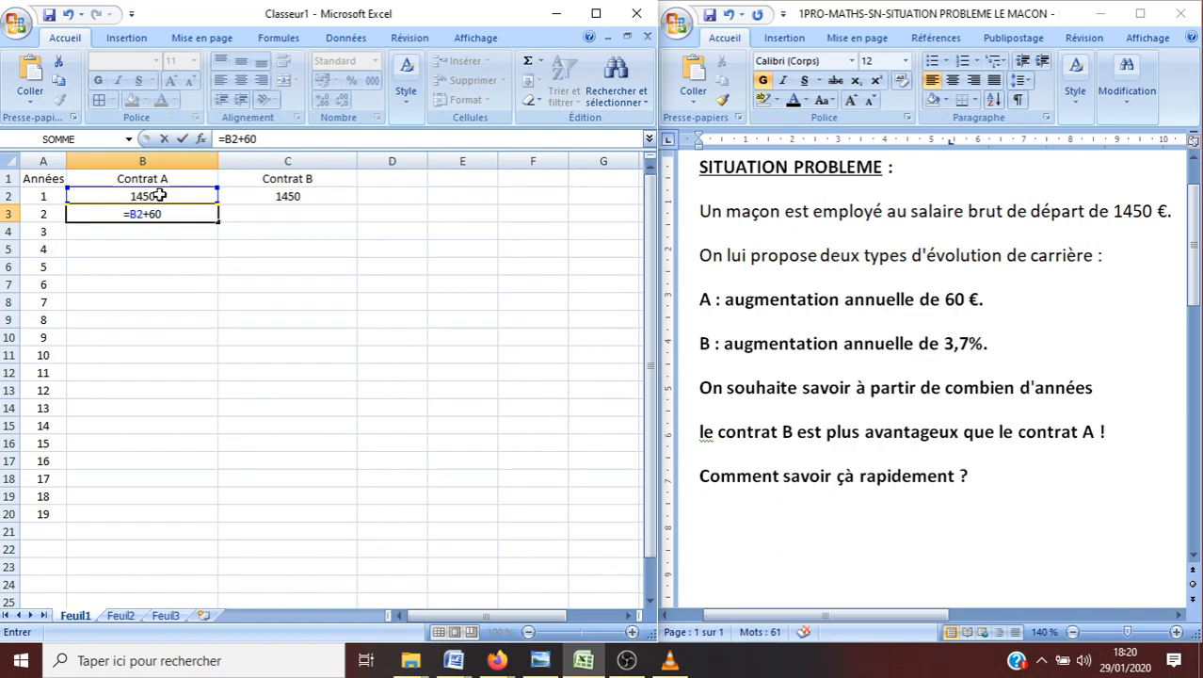
key("Return")
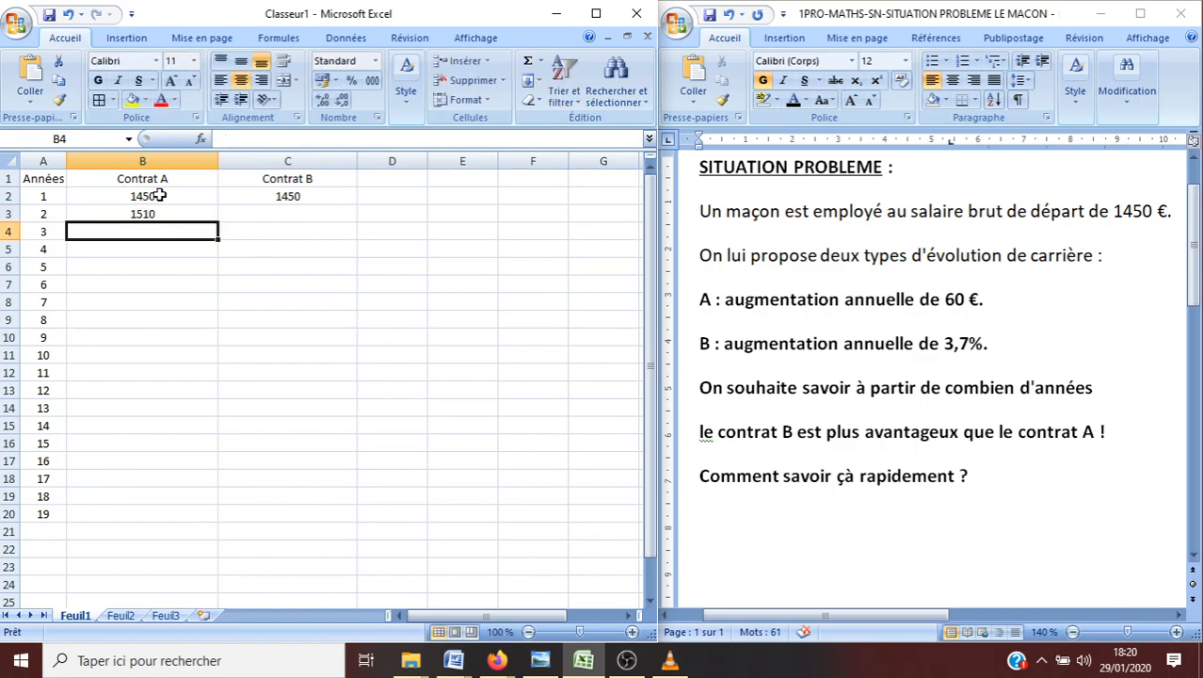
left_click(160, 213)
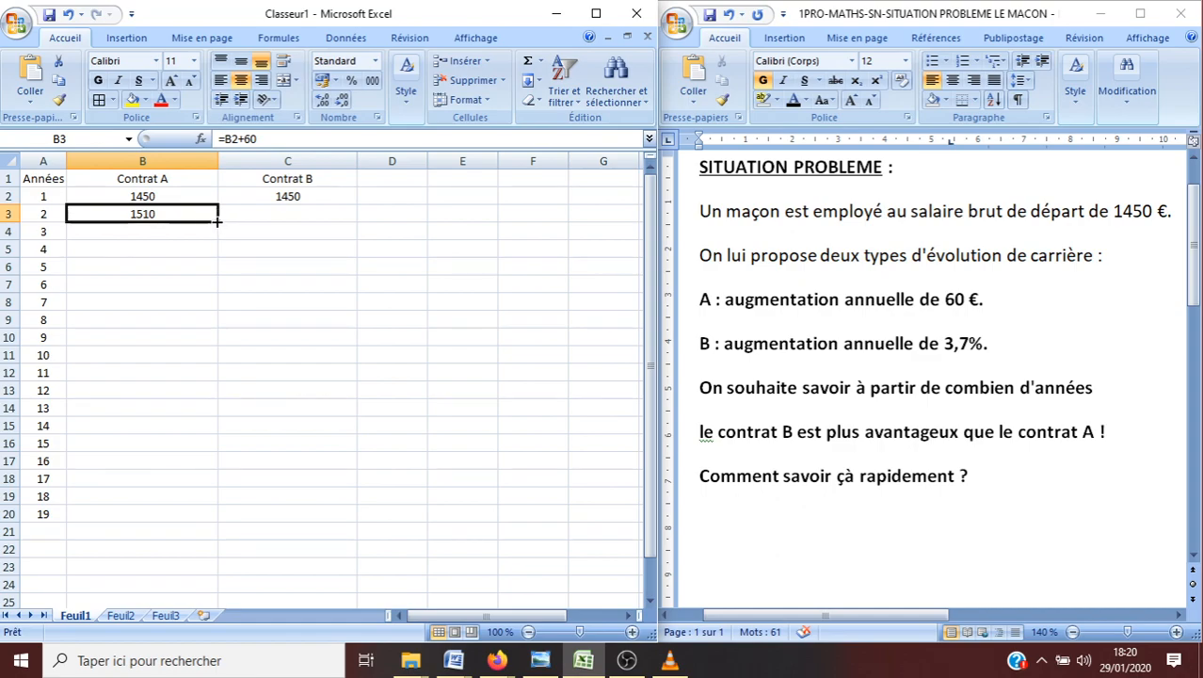
left_click_drag(217, 222, 213, 521)
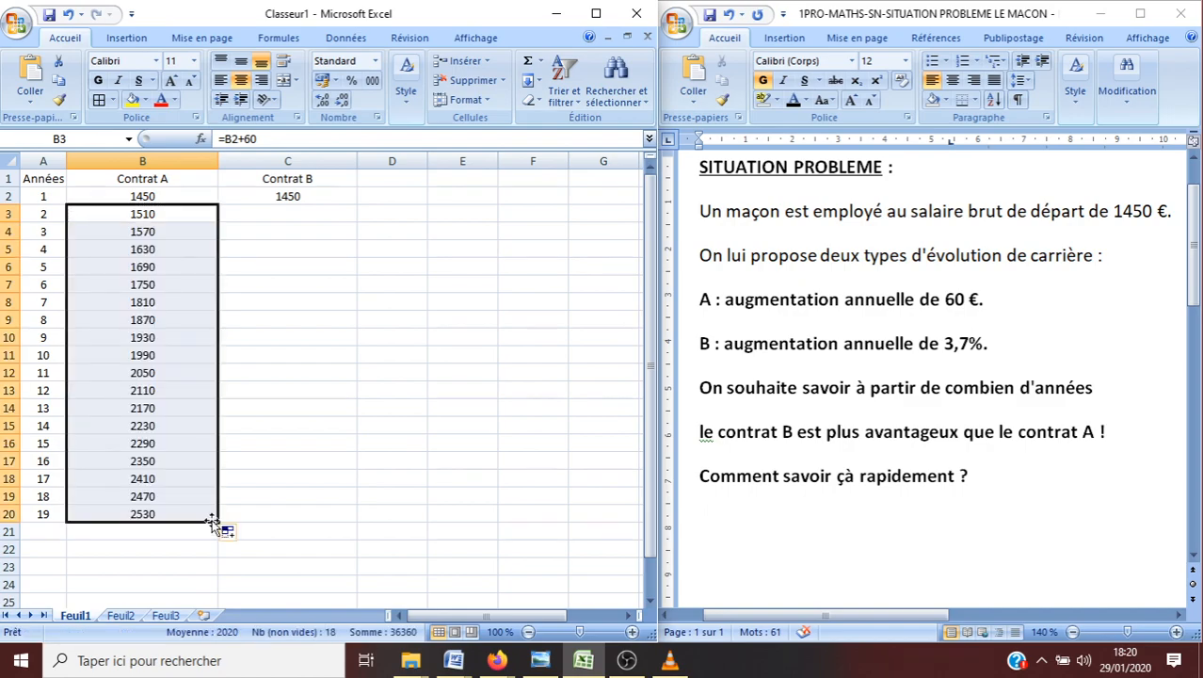
Step: Examine how the cell reference changes in the copied Contrat A formulas from B3 to B6, and check the starting salaries
left_click(182, 215)
left_click(178, 231)
left_click(178, 249)
left_click(178, 268)
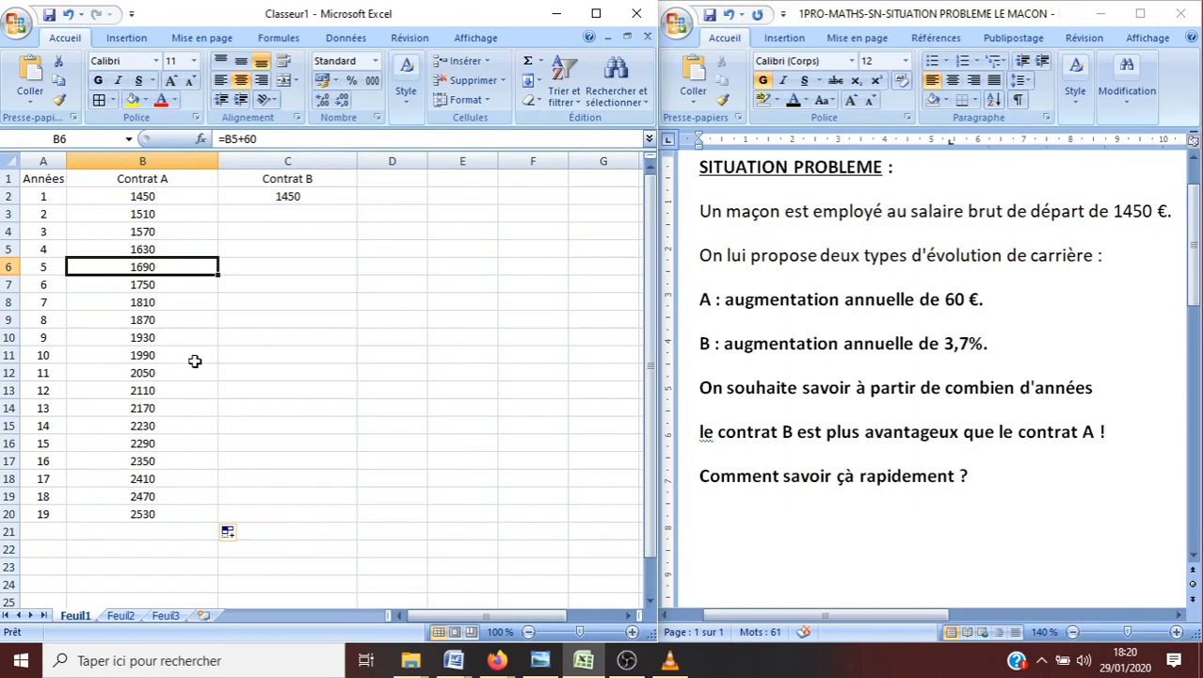
left_click(175, 215)
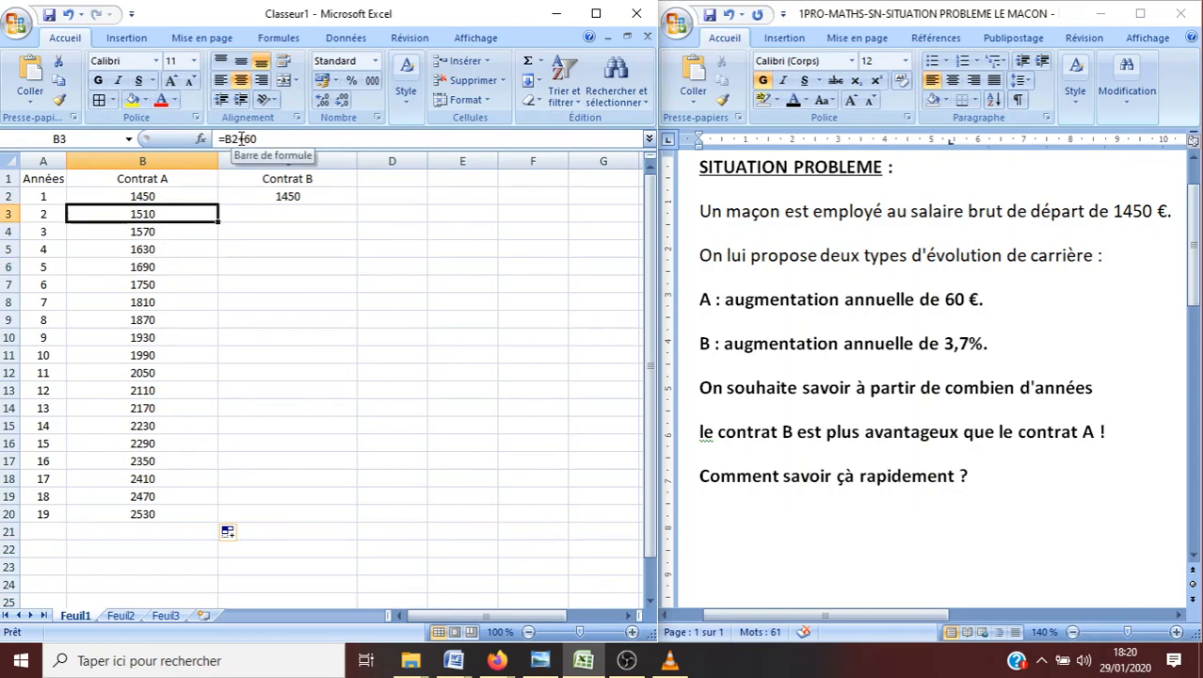
left_click(182, 199)
left_click(181, 213)
left_click(268, 202)
Step: Enter the formula =C2*1,037 in C3 to calculate the year 2 salary for Contrat B
left_click(267, 214)
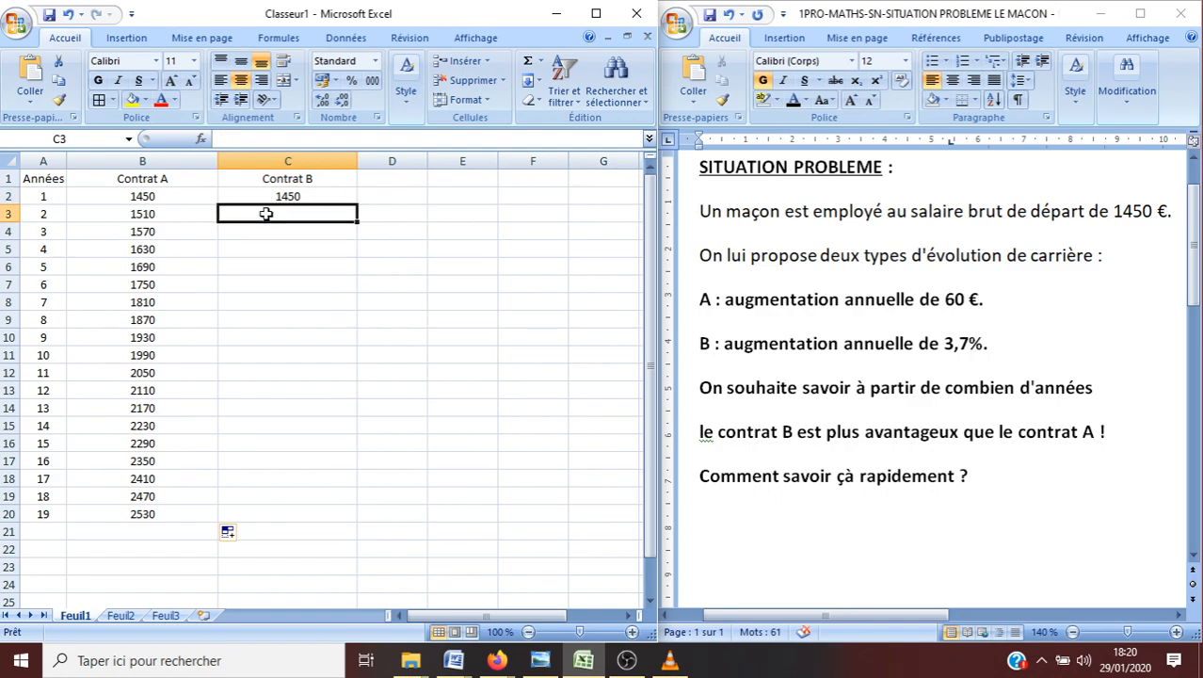
type("=")
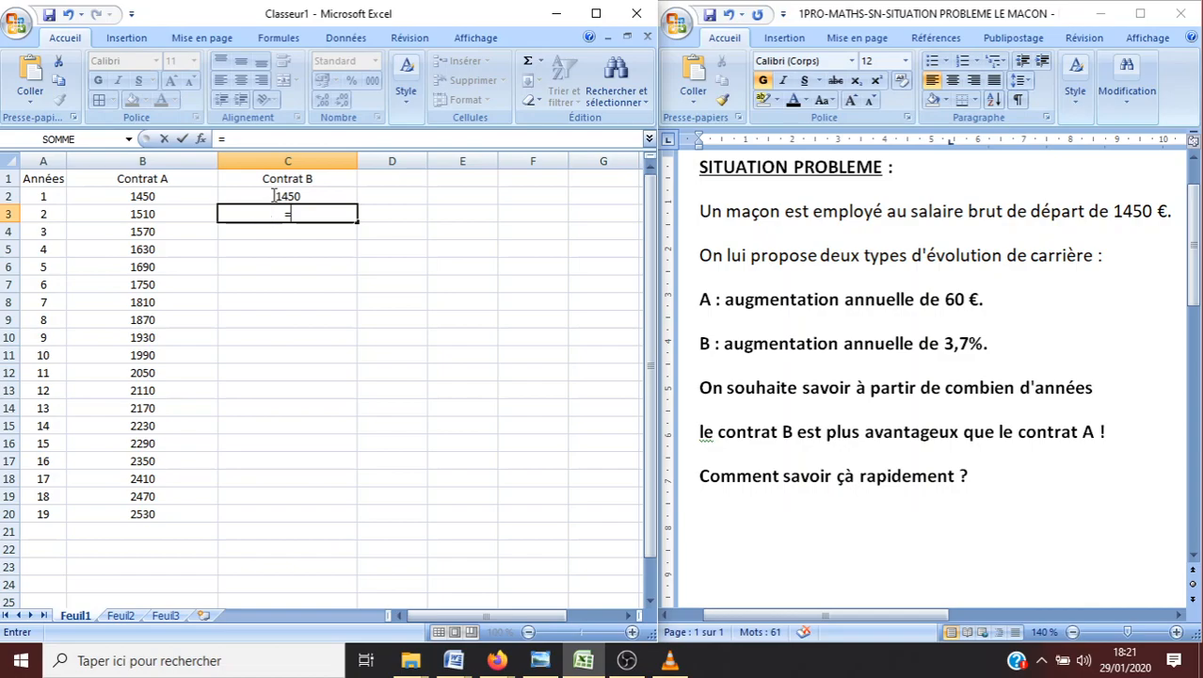
left_click(280, 197)
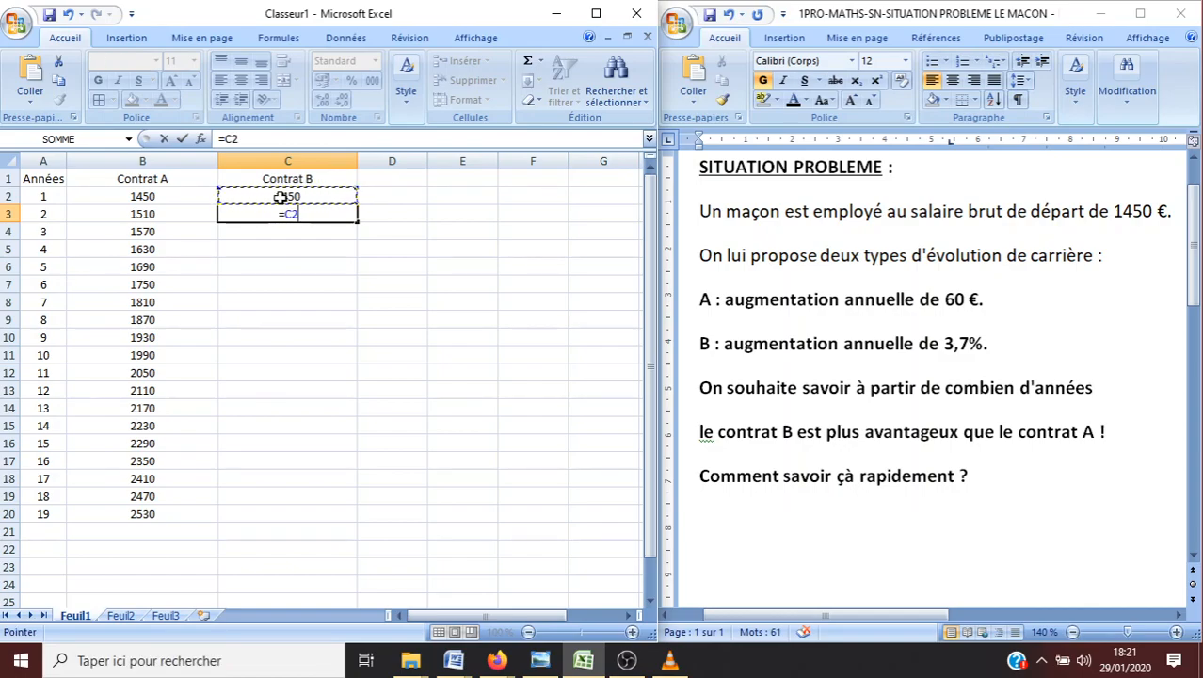
type("*")
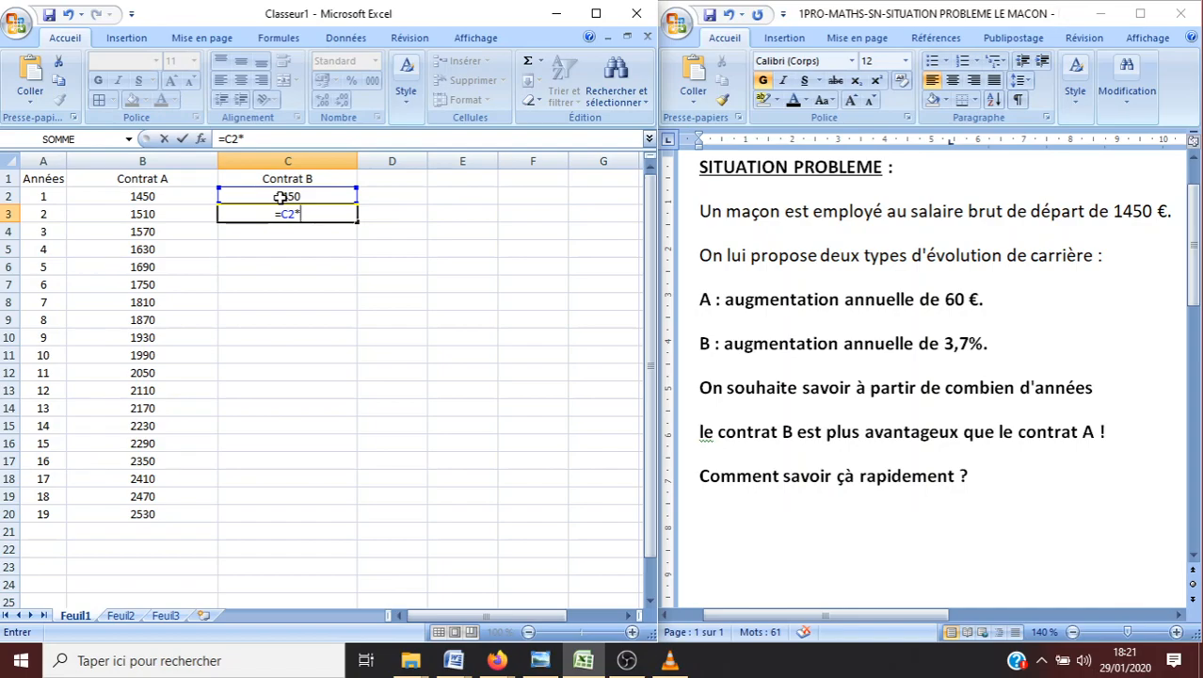
type("1,0")
type("37")
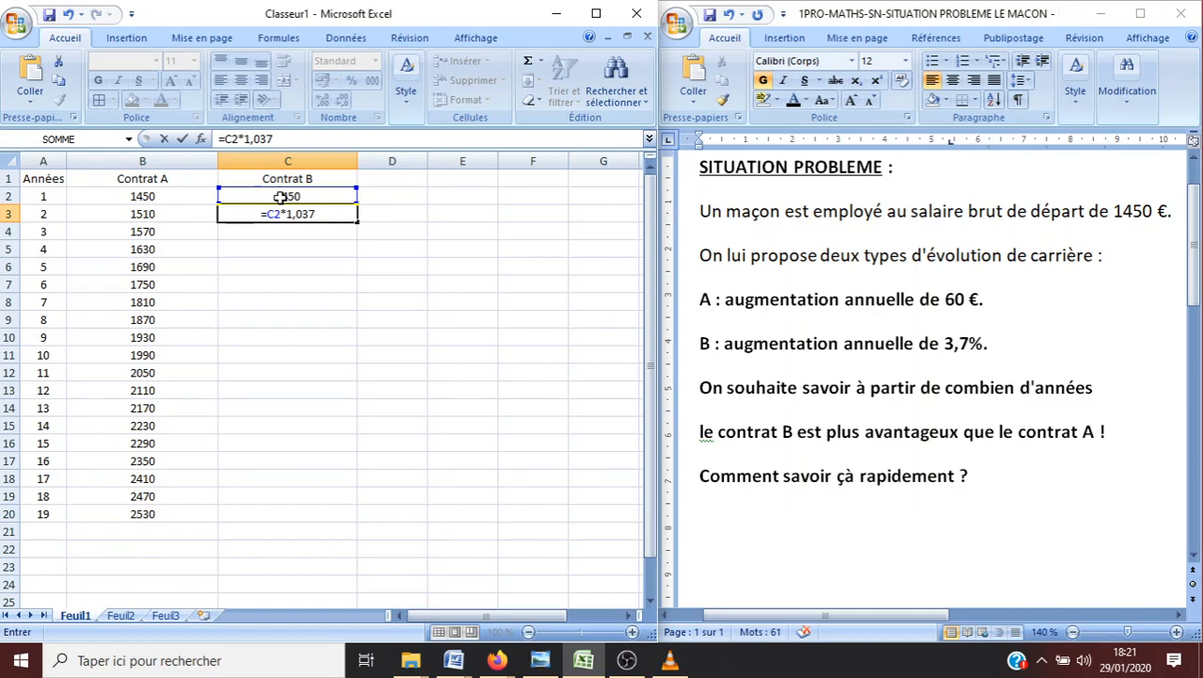
key("Return")
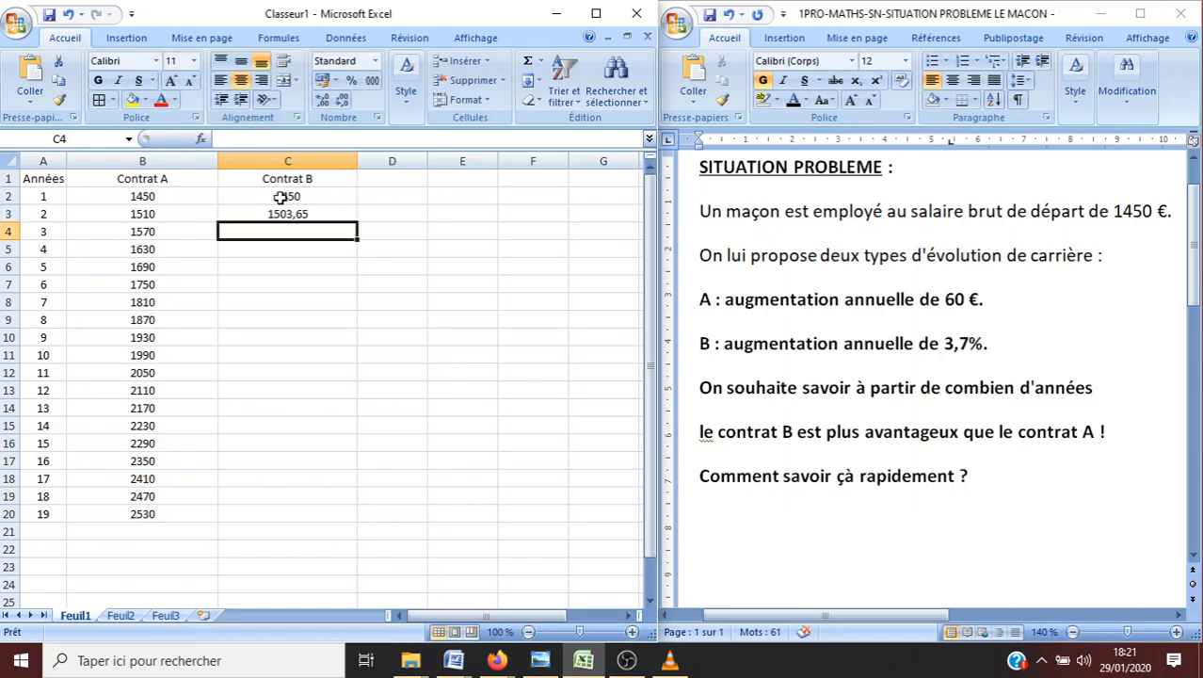
Step: Copy the Contrat B formula in C3 down the column to C20
left_click(286, 215)
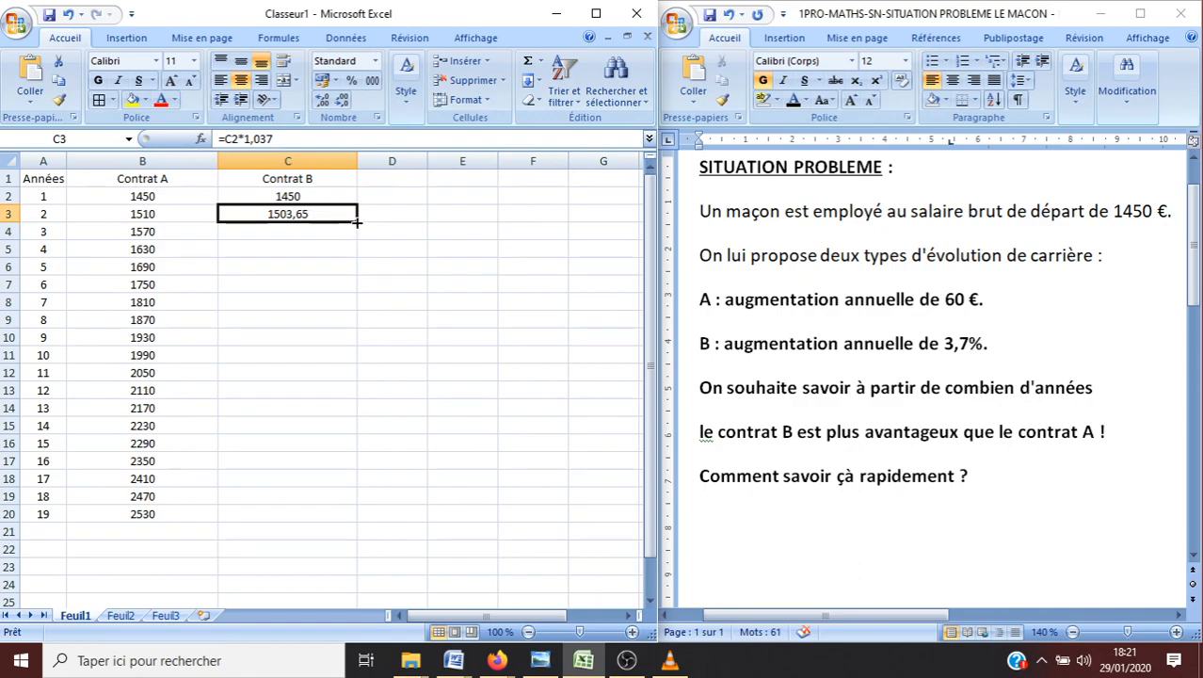
left_click_drag(356, 221, 357, 270)
left_click_drag(358, 292, 349, 529)
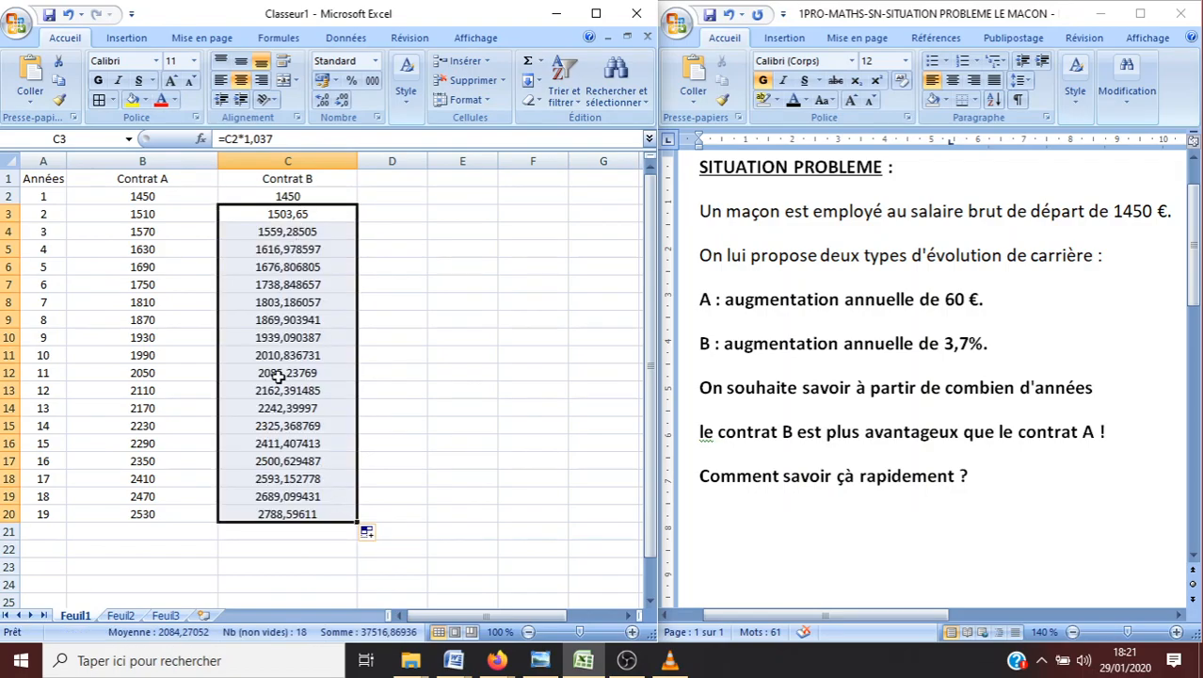
Step: Apply borders around every cell of the salary table A1:C20
left_click(300, 179)
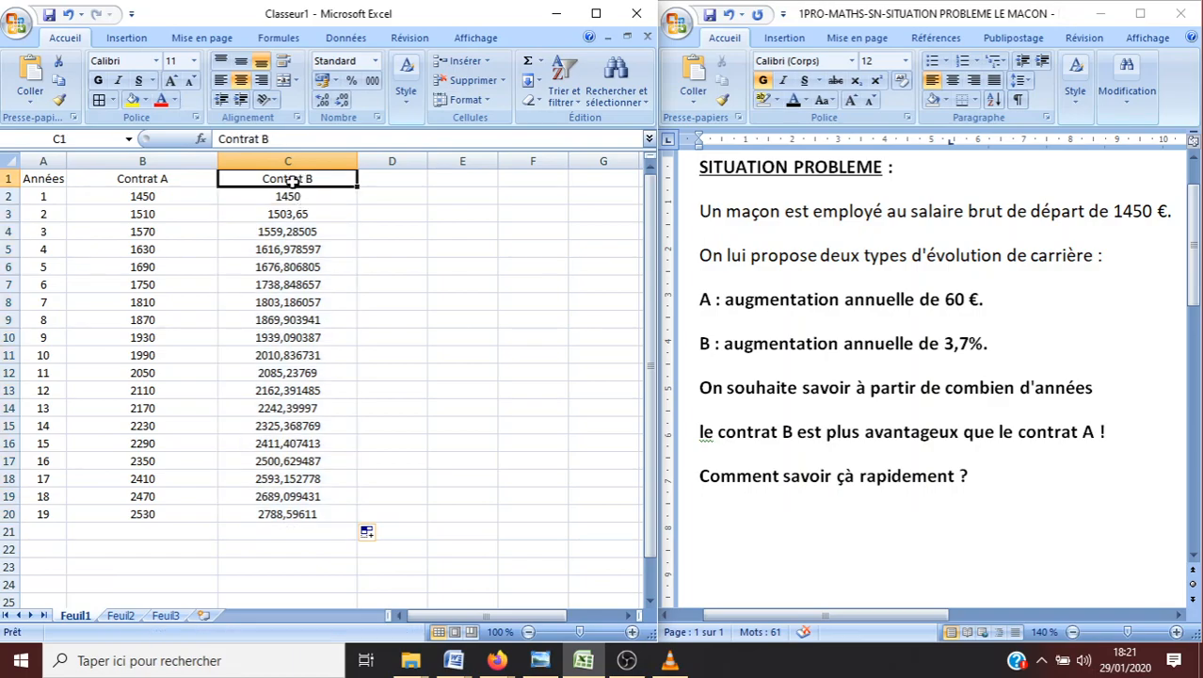
left_click(163, 183)
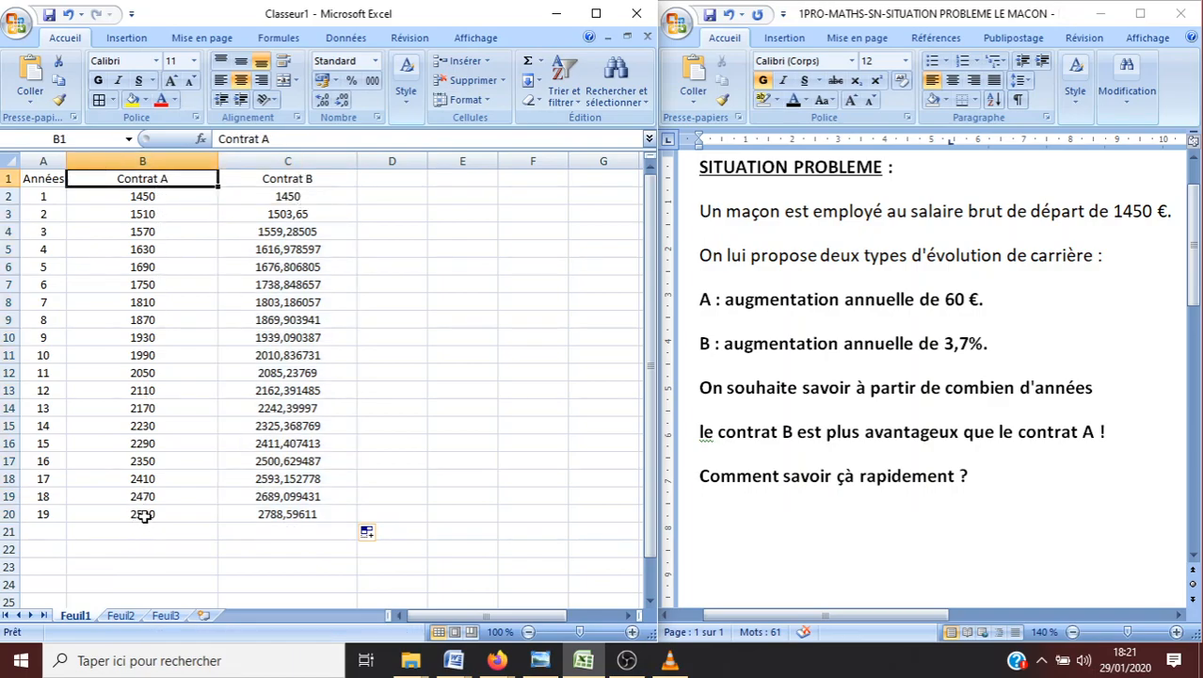
left_click_drag(45, 174, 318, 515)
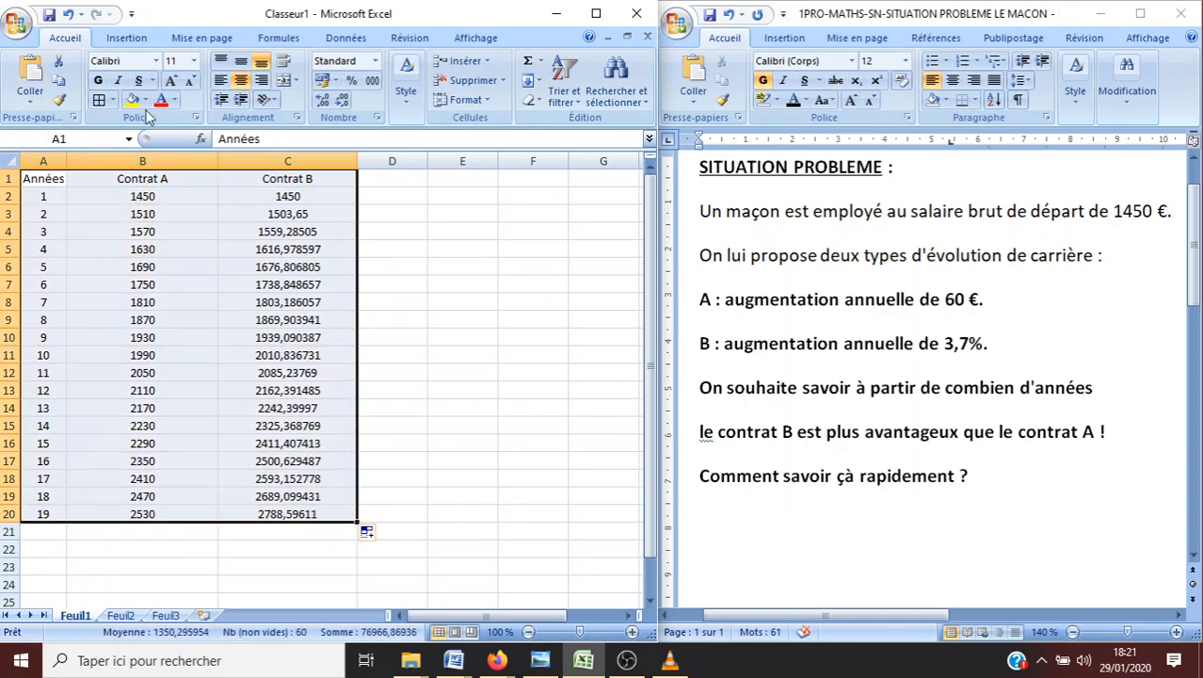
left_click(99, 100)
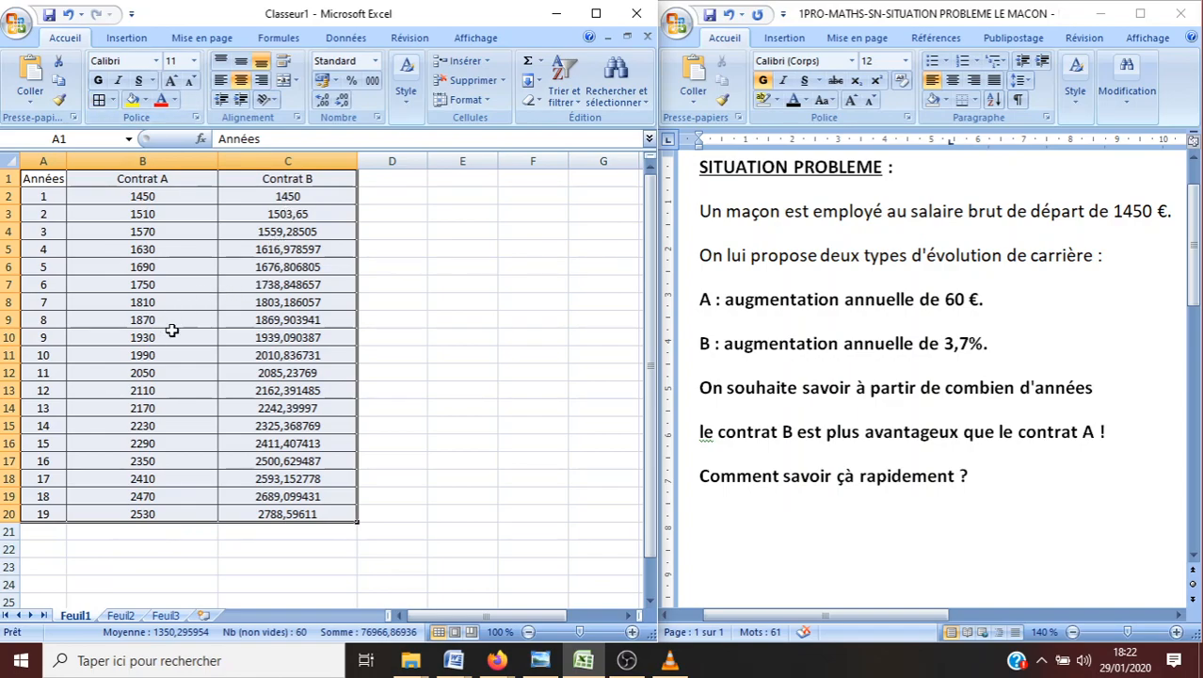
Step: Compare both contracts' salaries for years 8 and 9, and make the year 9 row A10:C10 bold
left_click(252, 341)
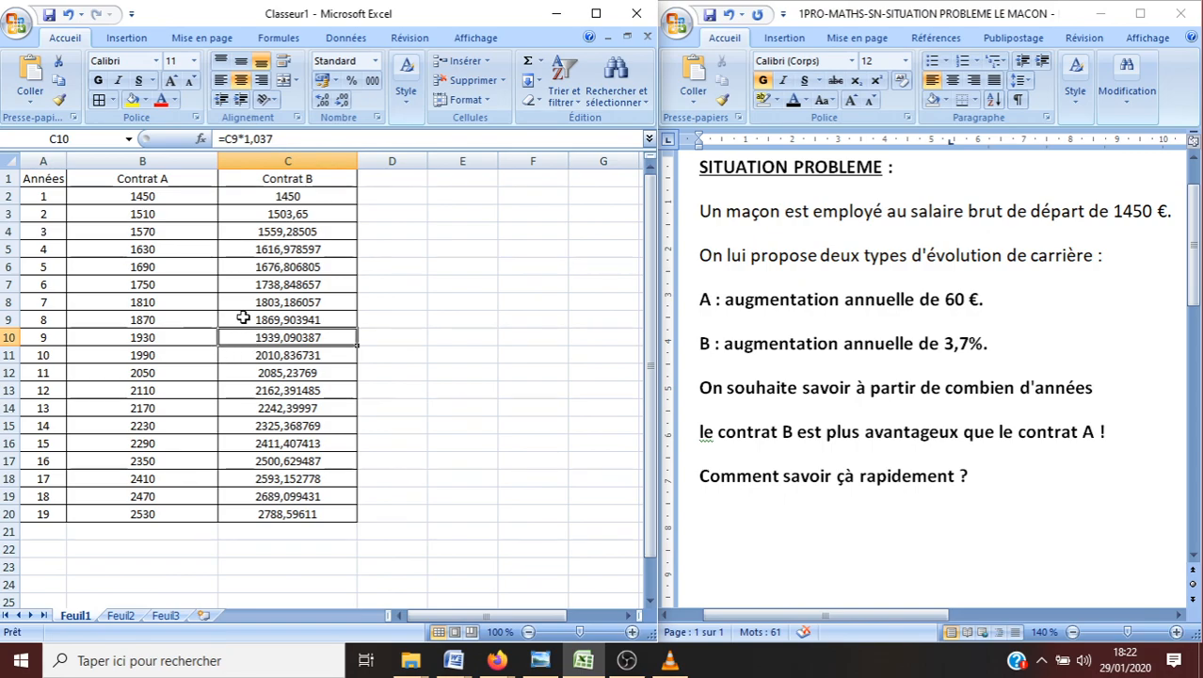
left_click(114, 323)
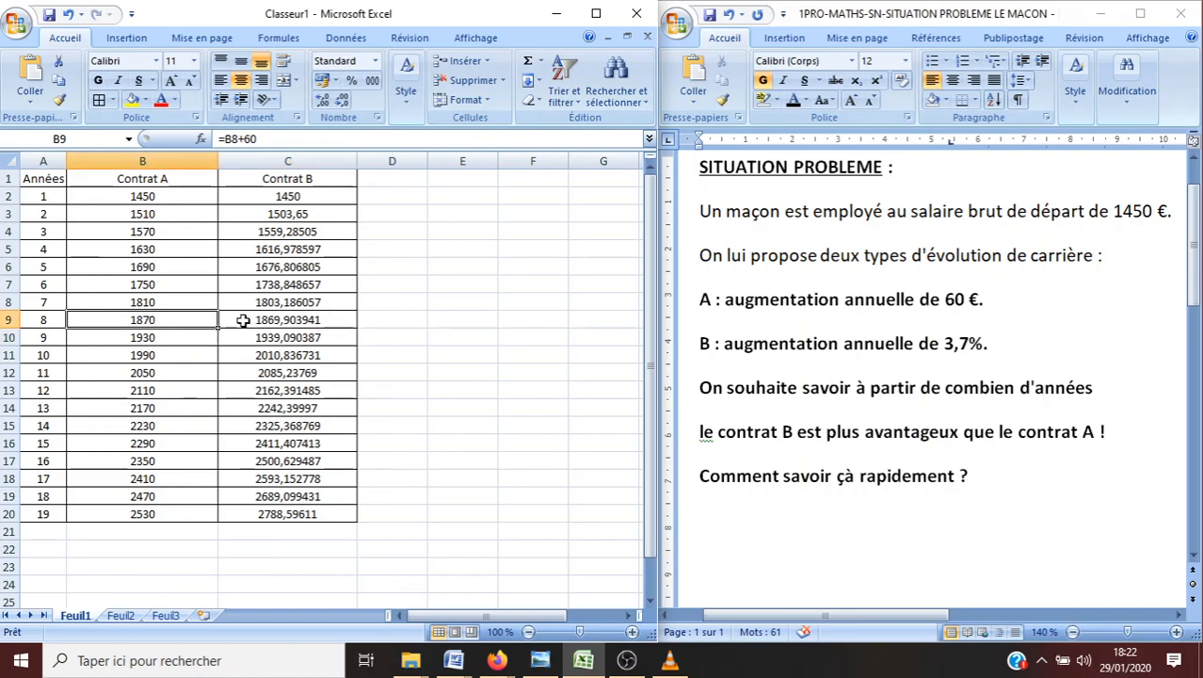
left_click(242, 319)
left_click(46, 339)
left_click_drag(46, 340, 246, 337)
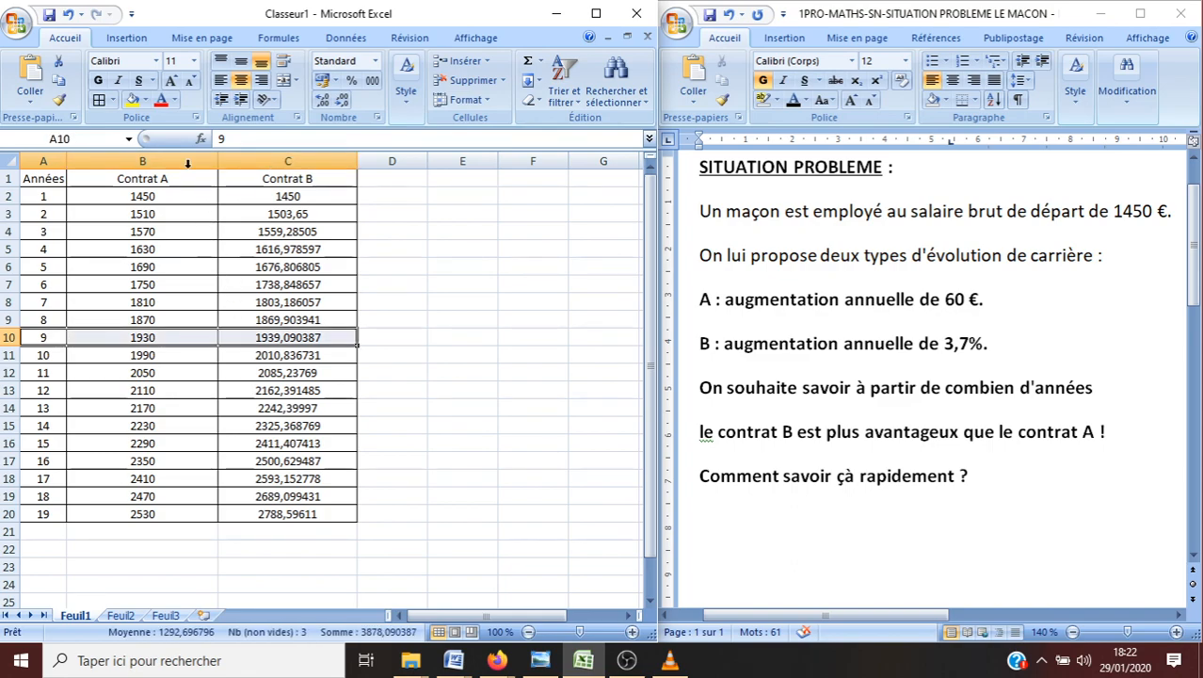
left_click(98, 81)
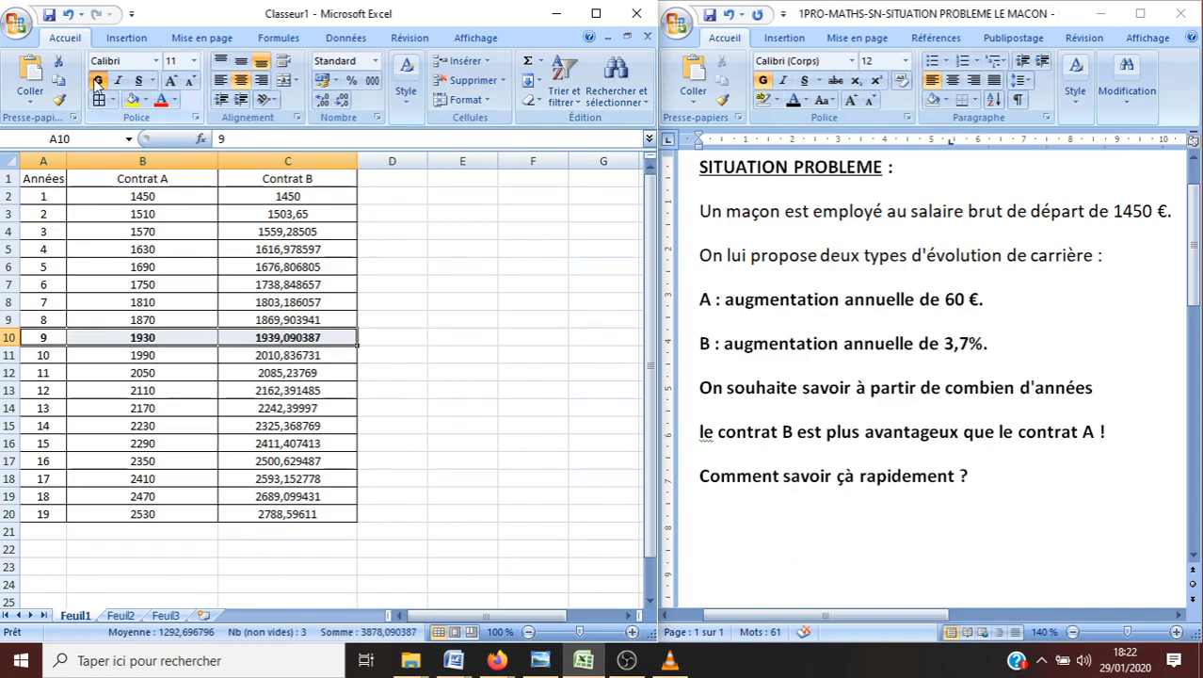